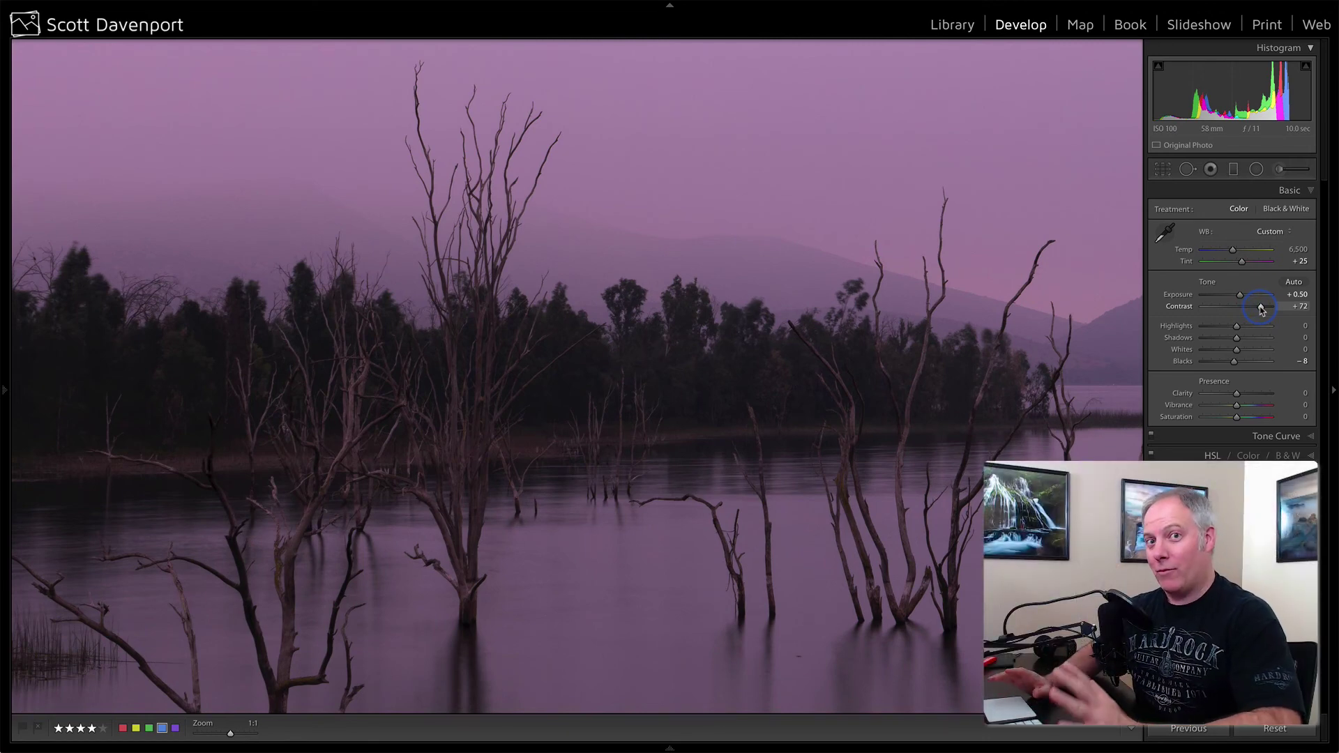
- Lower the lake photo's Contrast to +24 and raise Clarity to +40 in the Basic adjustments
mouse_move(1261, 310)
mouse_down()
mouse_move(1231, 312)
mouse_move(1246, 310)
mouse_up()
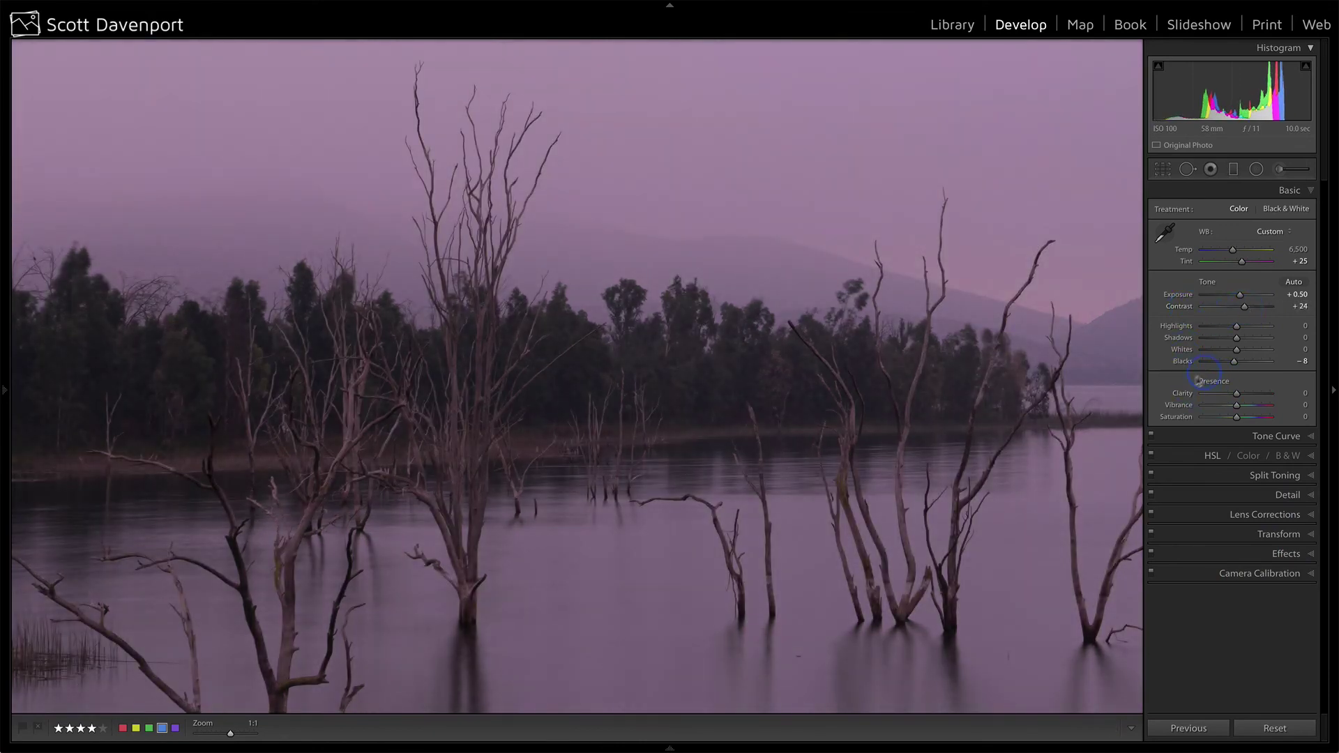
drag(1237, 395, 1248, 396)
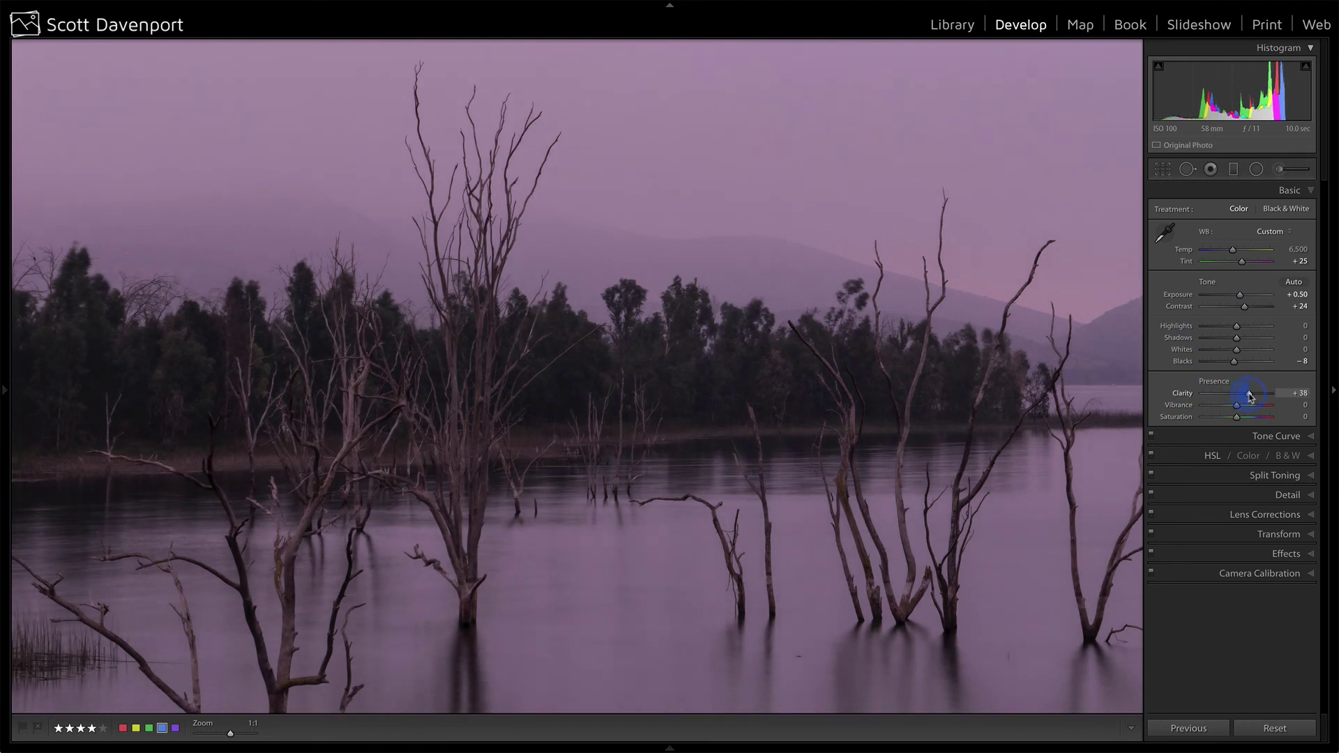
drag(1250, 396, 1249, 396)
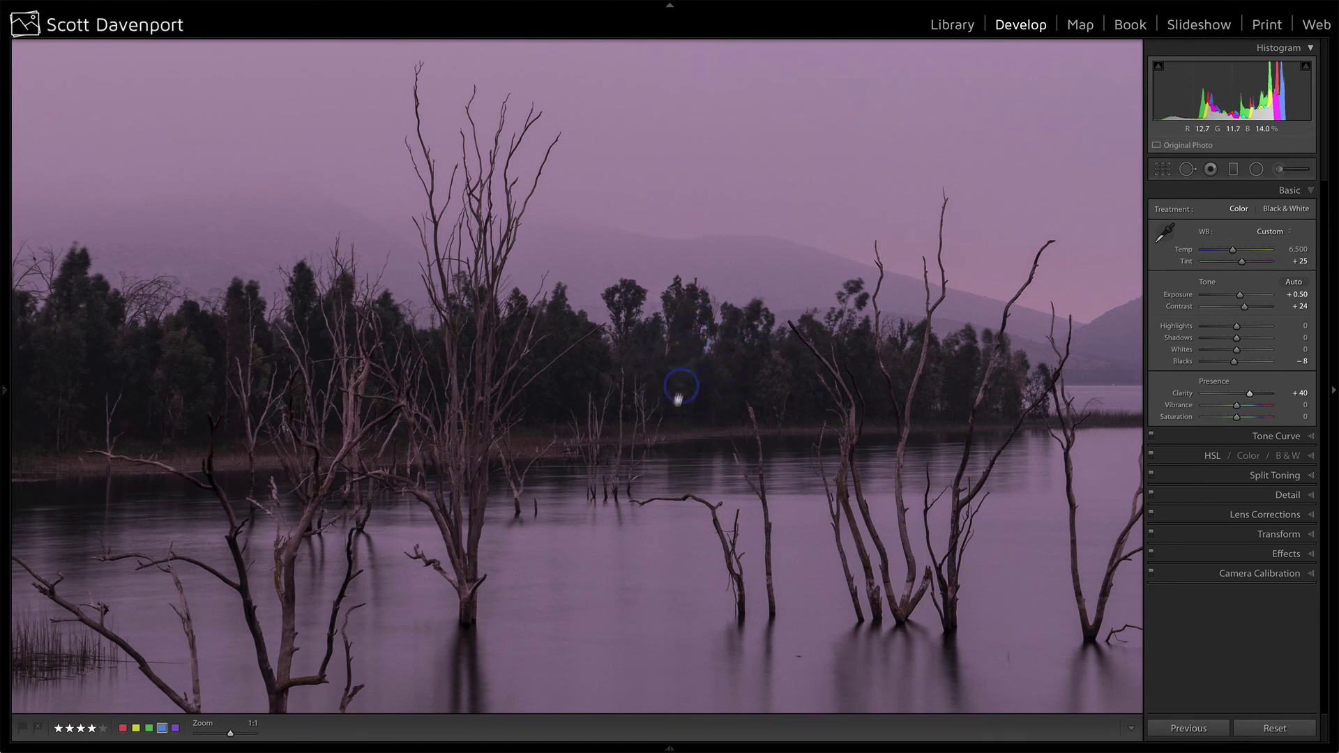
- Reset Clarity and Contrast to 0, and raise only Contrast to +83 for comparison
double_click(1182, 395)
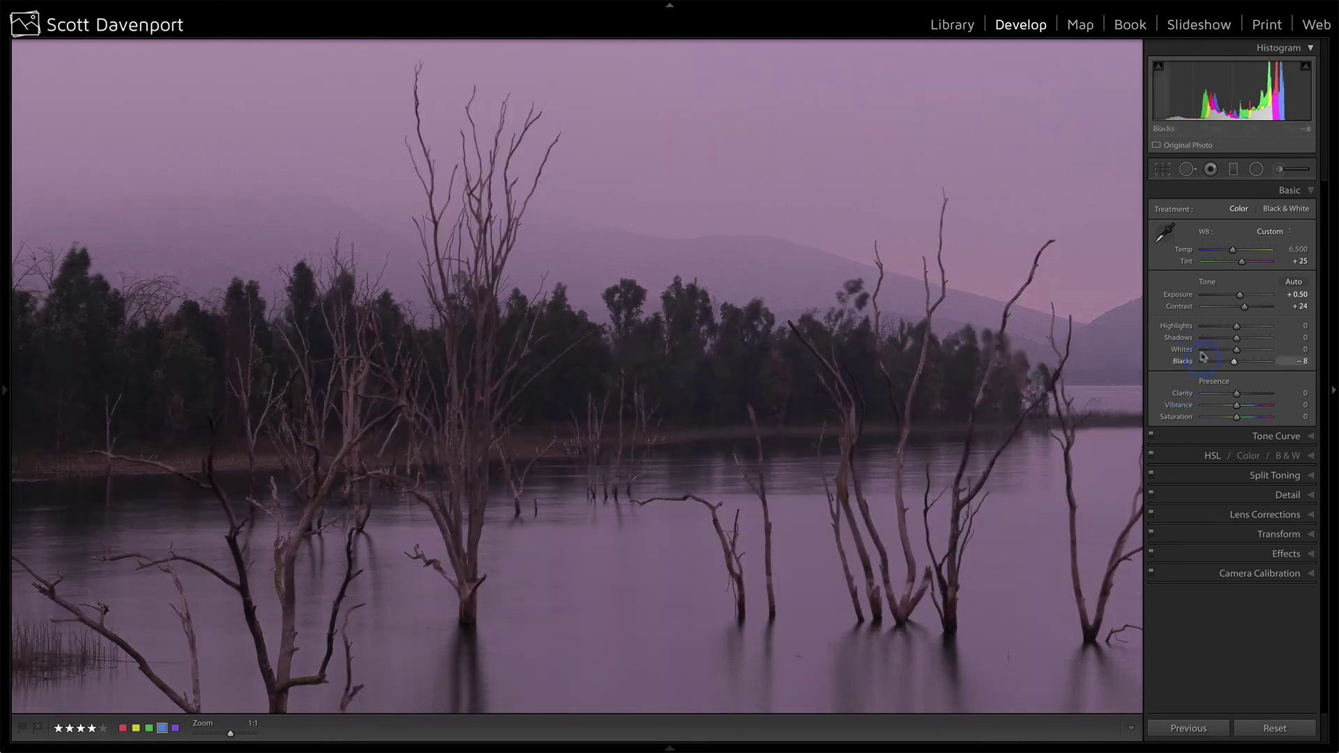
double_click(1183, 312)
drag(1238, 309, 1264, 308)
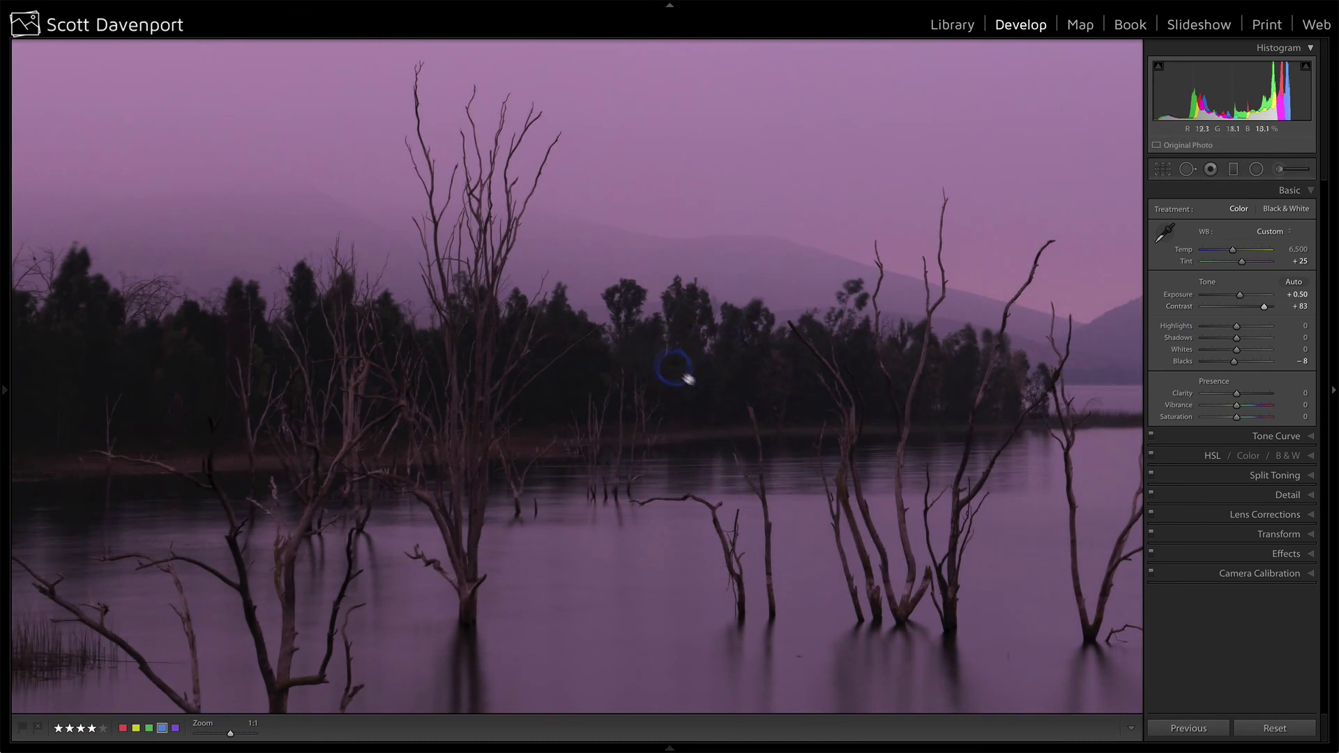
- Reset Contrast to 0 and raise Clarity to +49
double_click(1174, 310)
drag(1236, 395, 1253, 395)
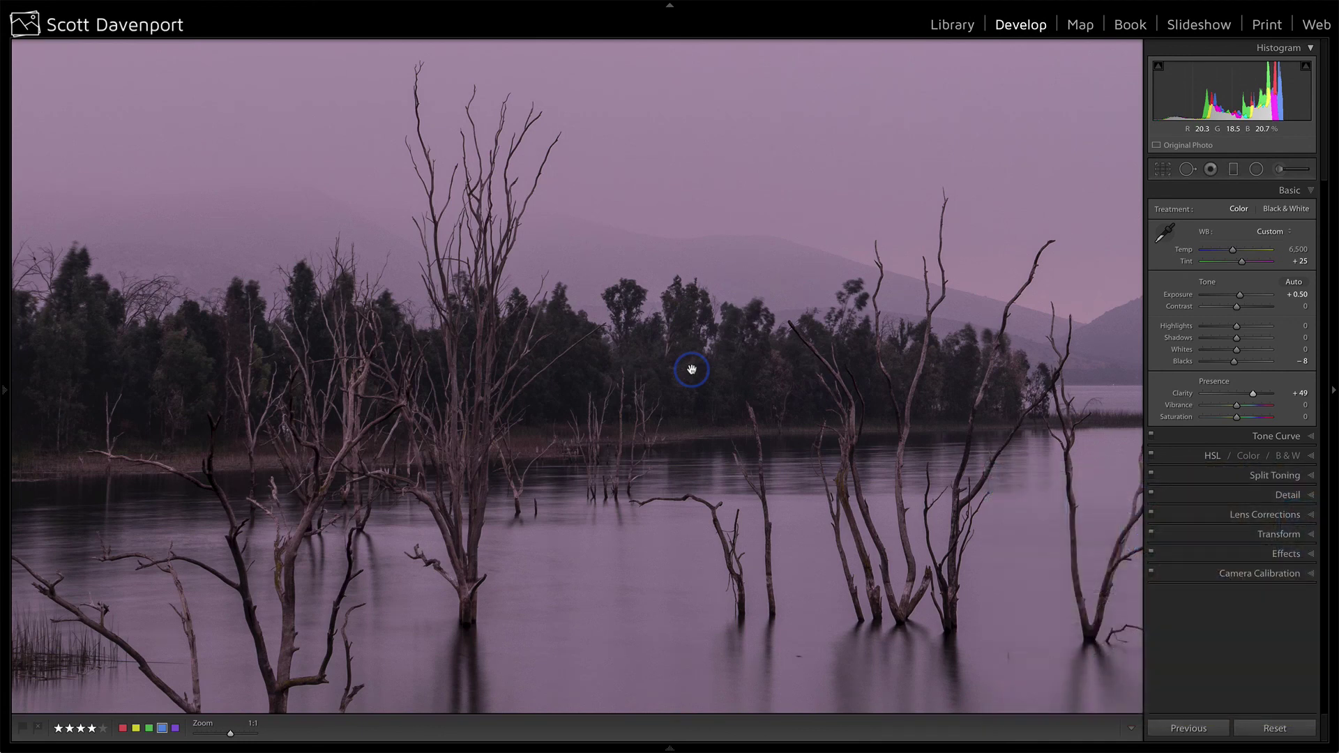
- Open the Detail settings and aim the detail preview at the bare branches in front of the tree line
click(1287, 496)
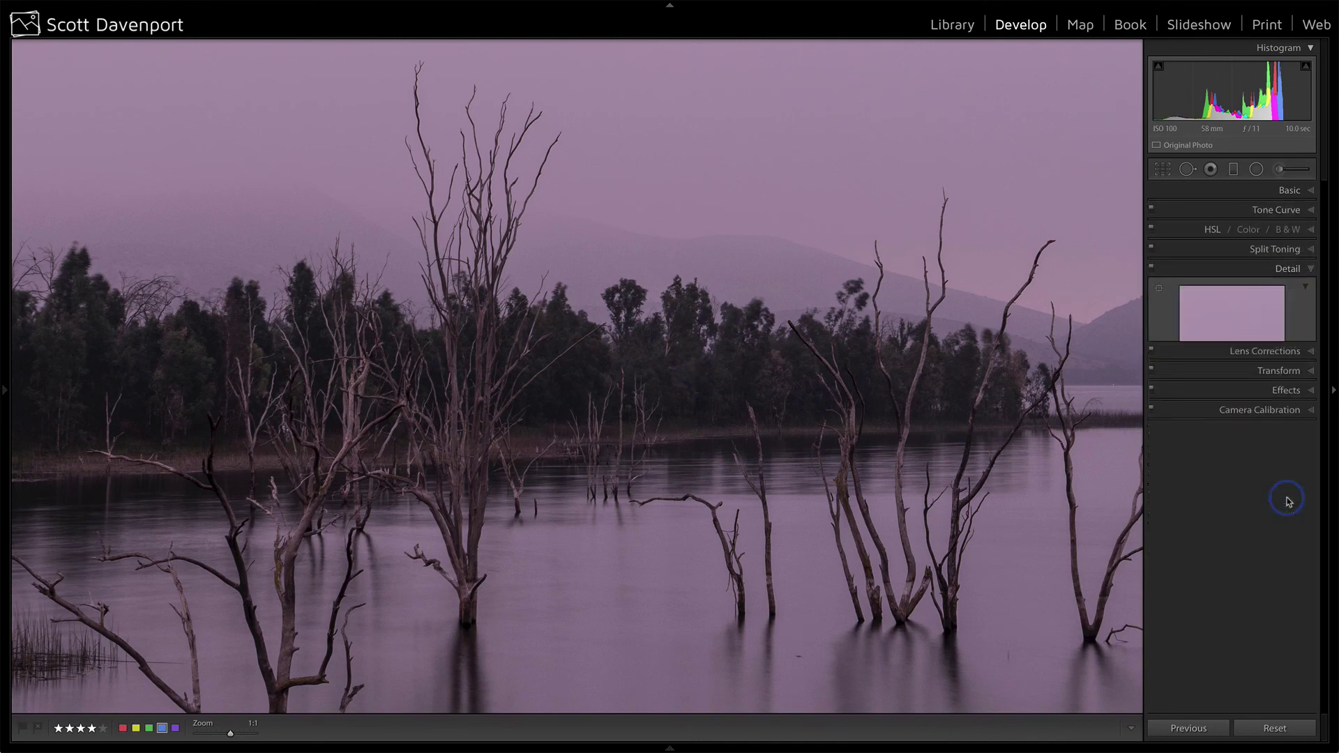
click(1159, 292)
click(537, 351)
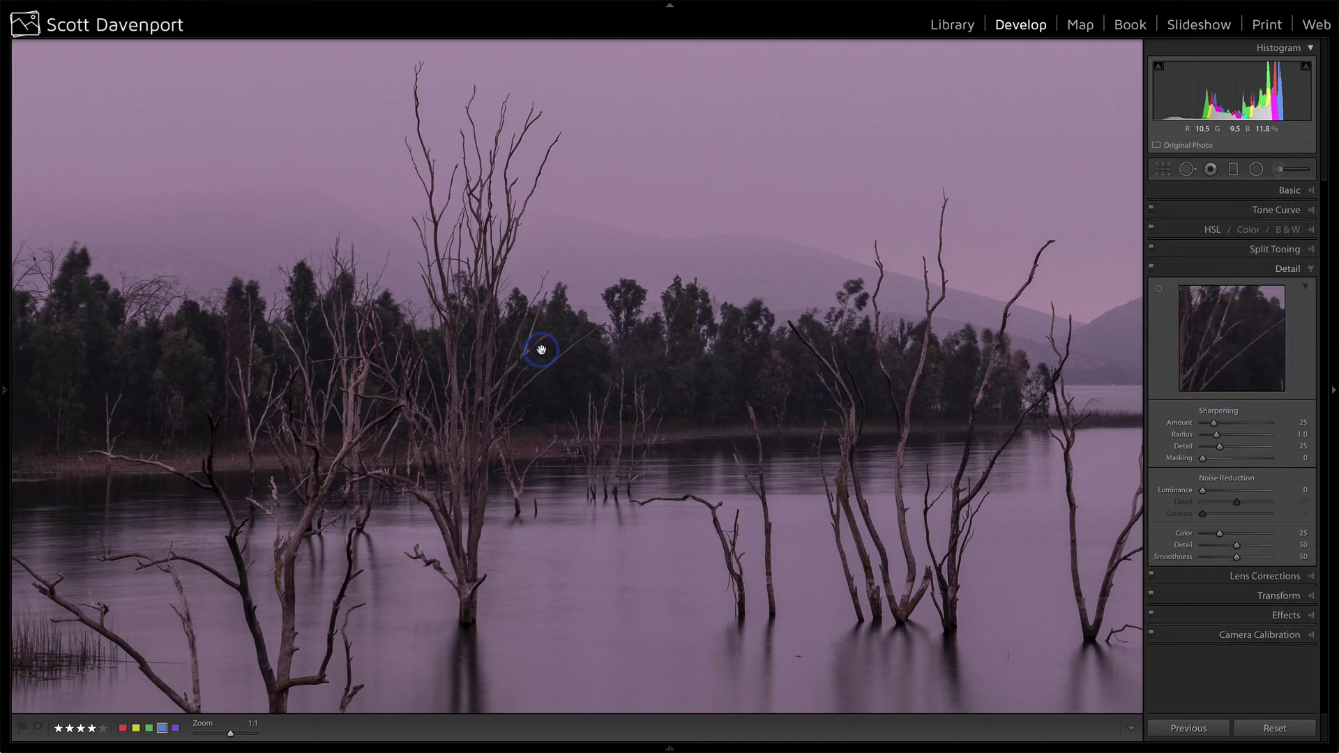
click(1232, 321)
- Try out a stronger Sharpening Amount on the photo
click(1210, 421)
click(1218, 421)
click(1222, 456)
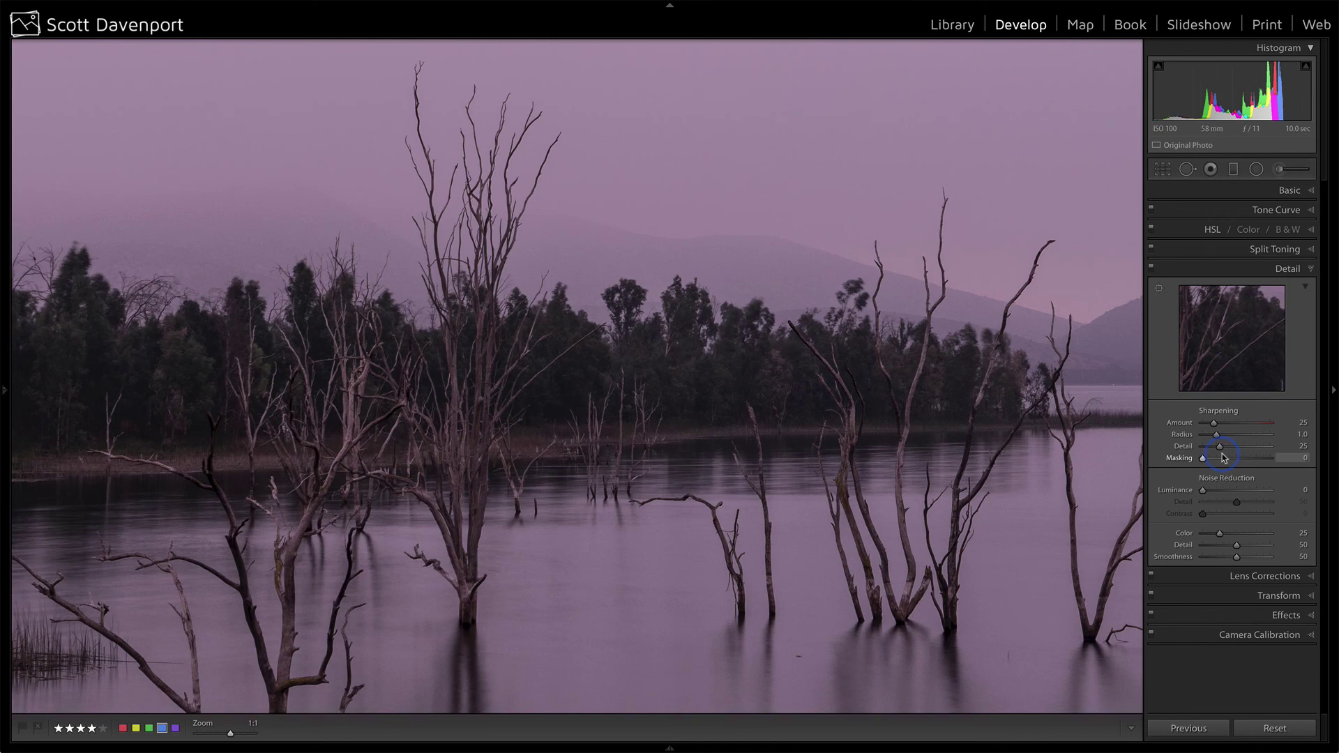
click(1220, 424)
drag(1221, 424, 1252, 423)
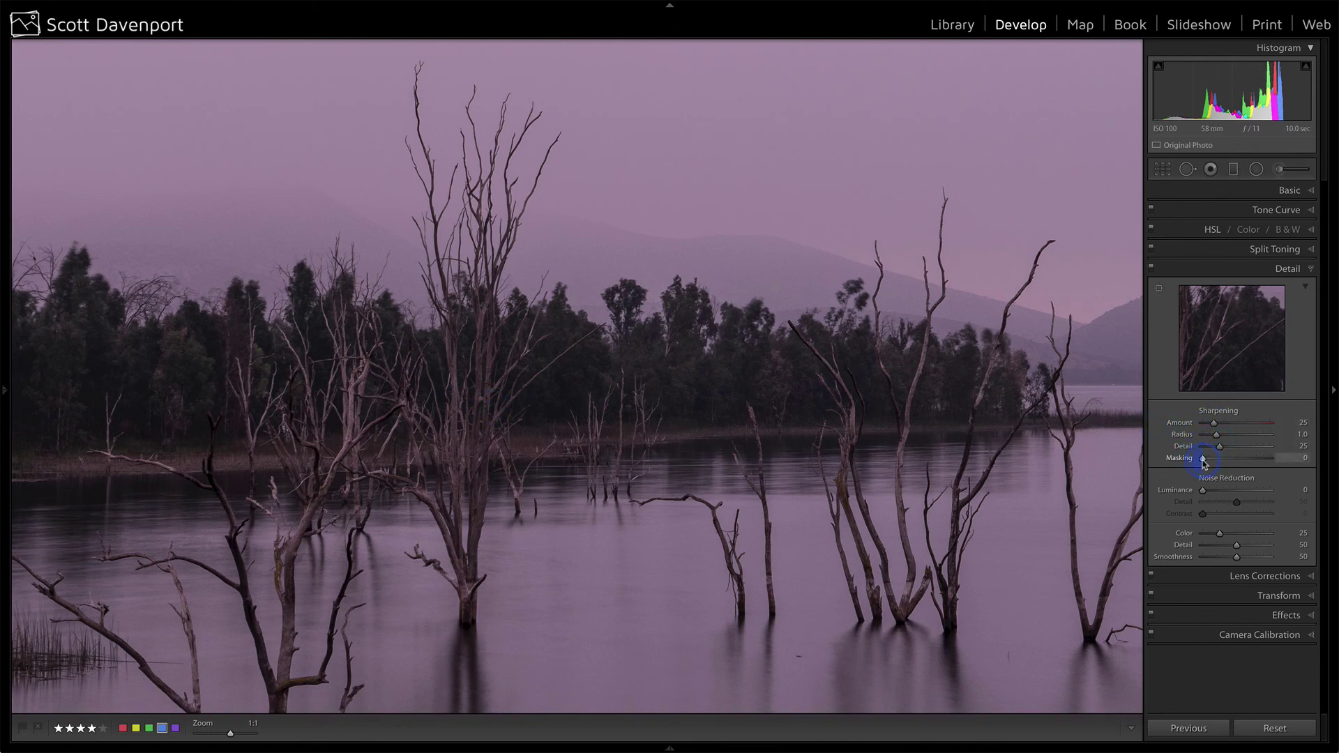
- Try sharpening with Masking at 45, checked in the edge-mask view, and Amount at 105, and reset both to their defaults
drag(1203, 462, 1219, 465)
alt+click(1218, 466)
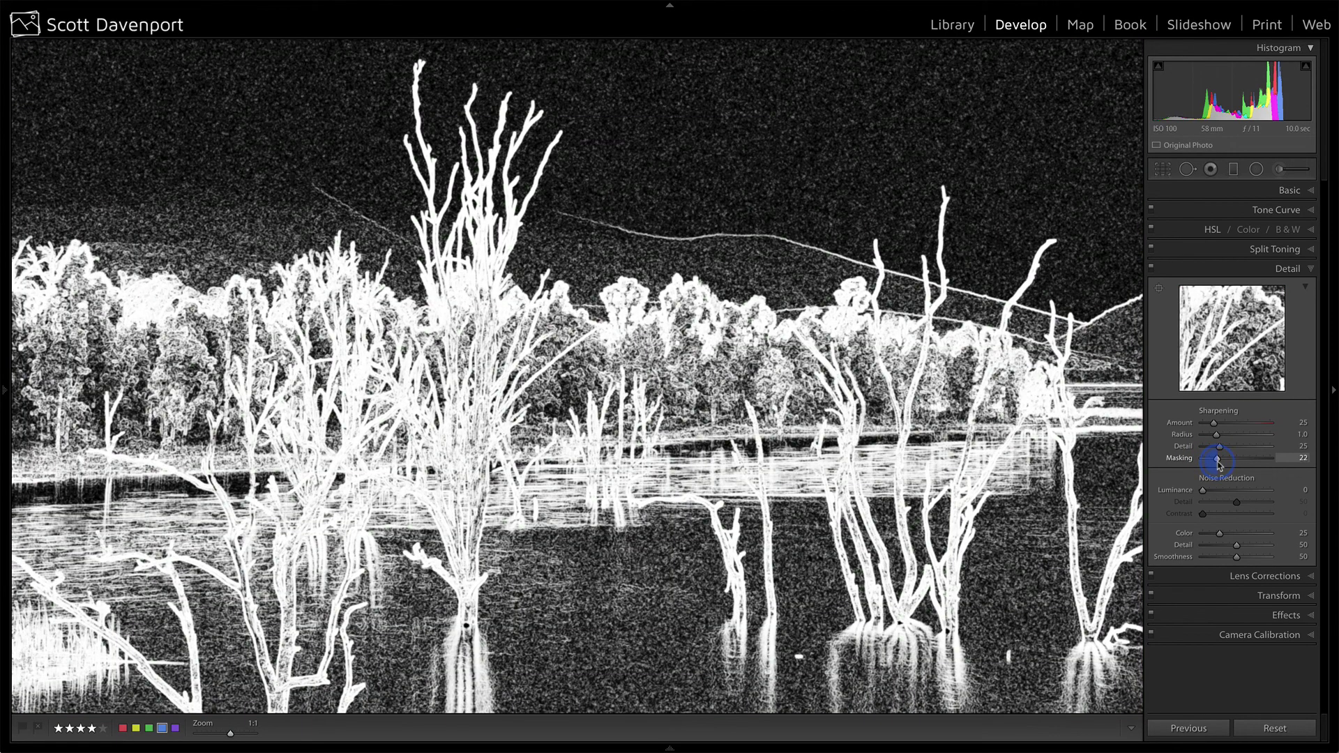
drag(1218, 466, 1226, 466)
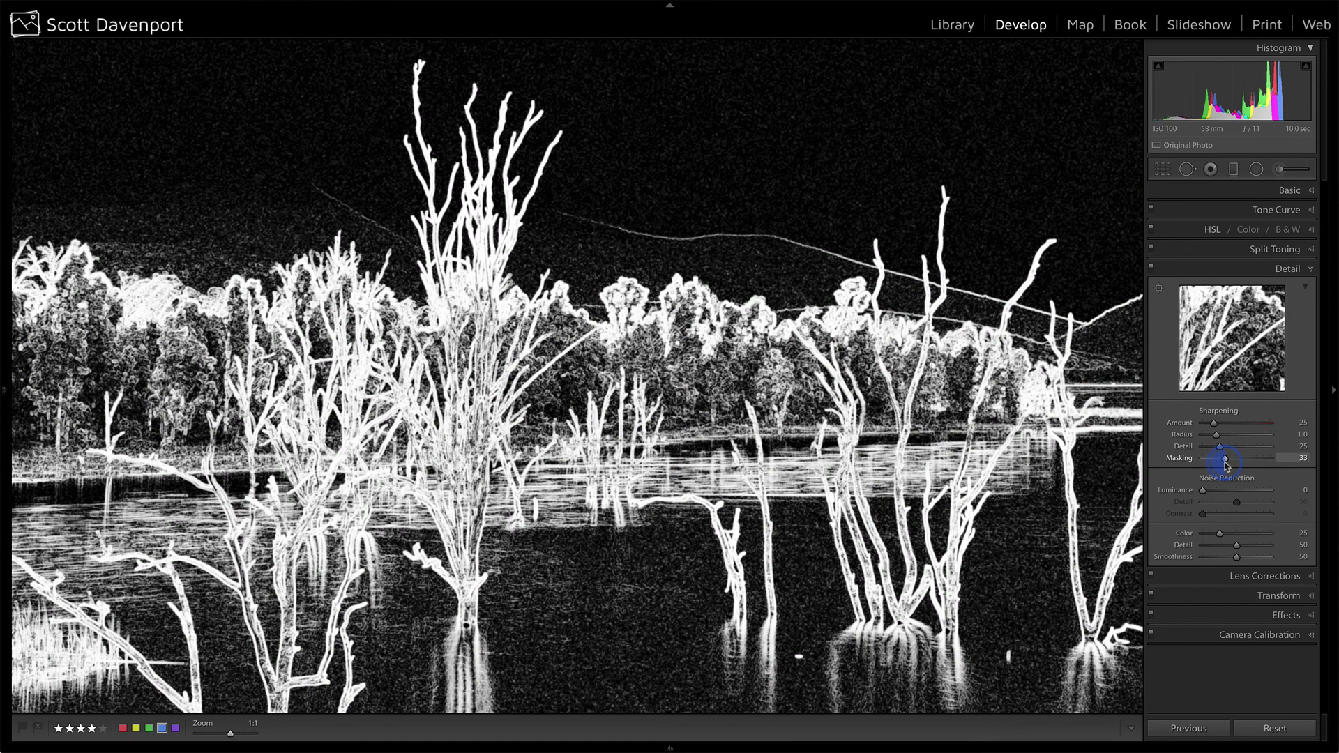
drag(1226, 466, 1253, 427)
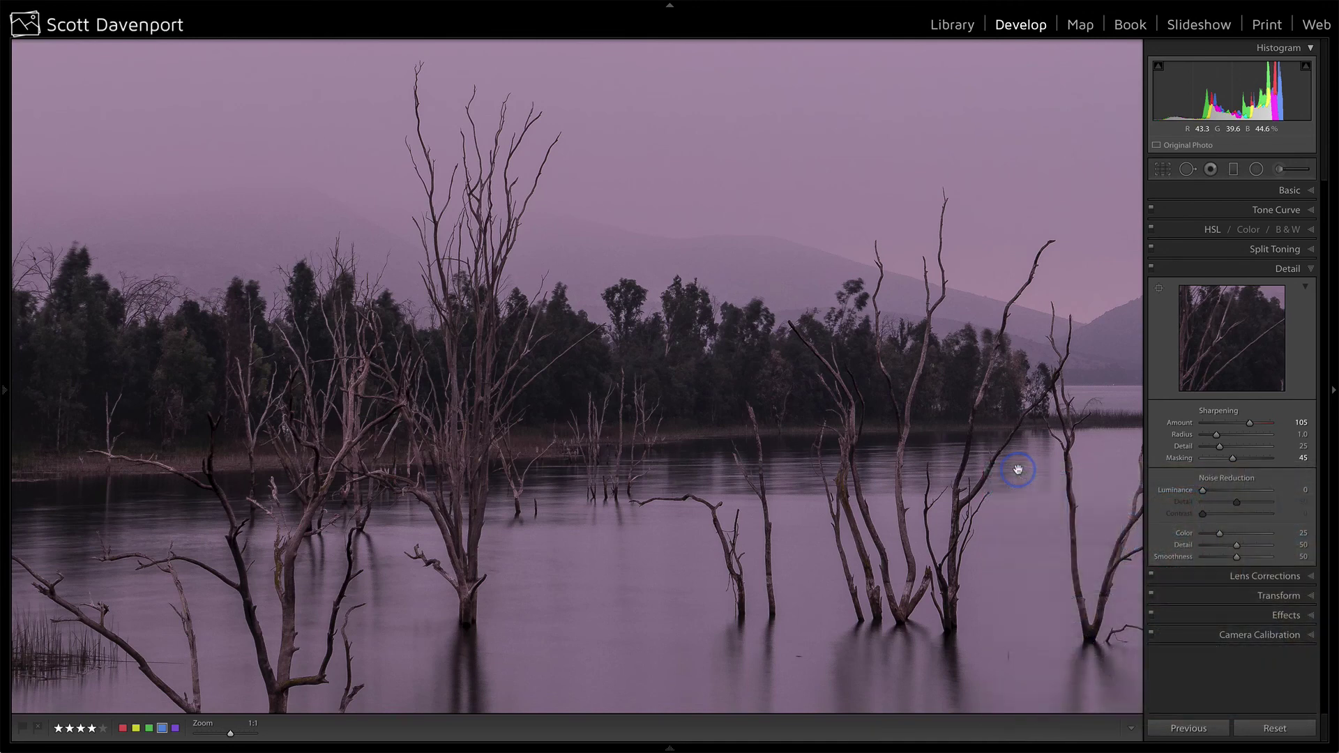
double_click(1180, 424)
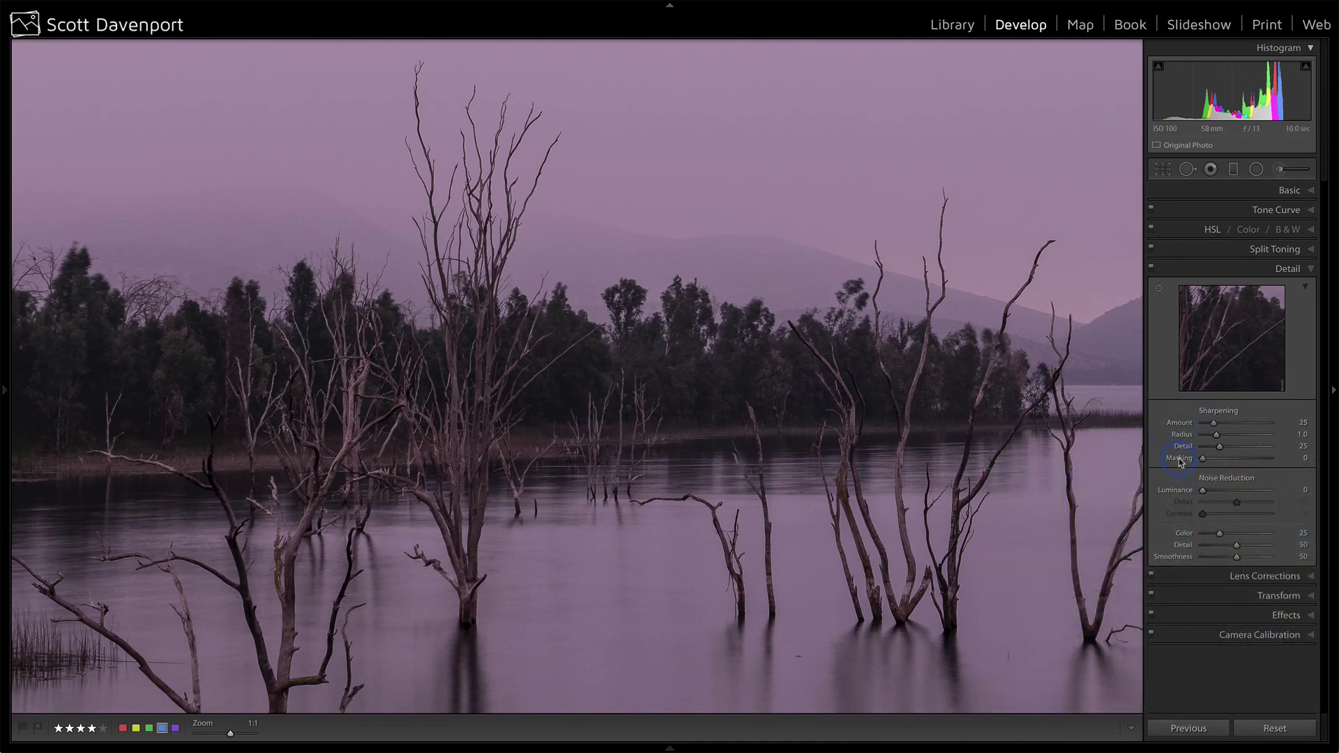
- Return to the Basic adjustments and open the Graduated Filter to examine its local contrast and Clarity settings
click(1289, 191)
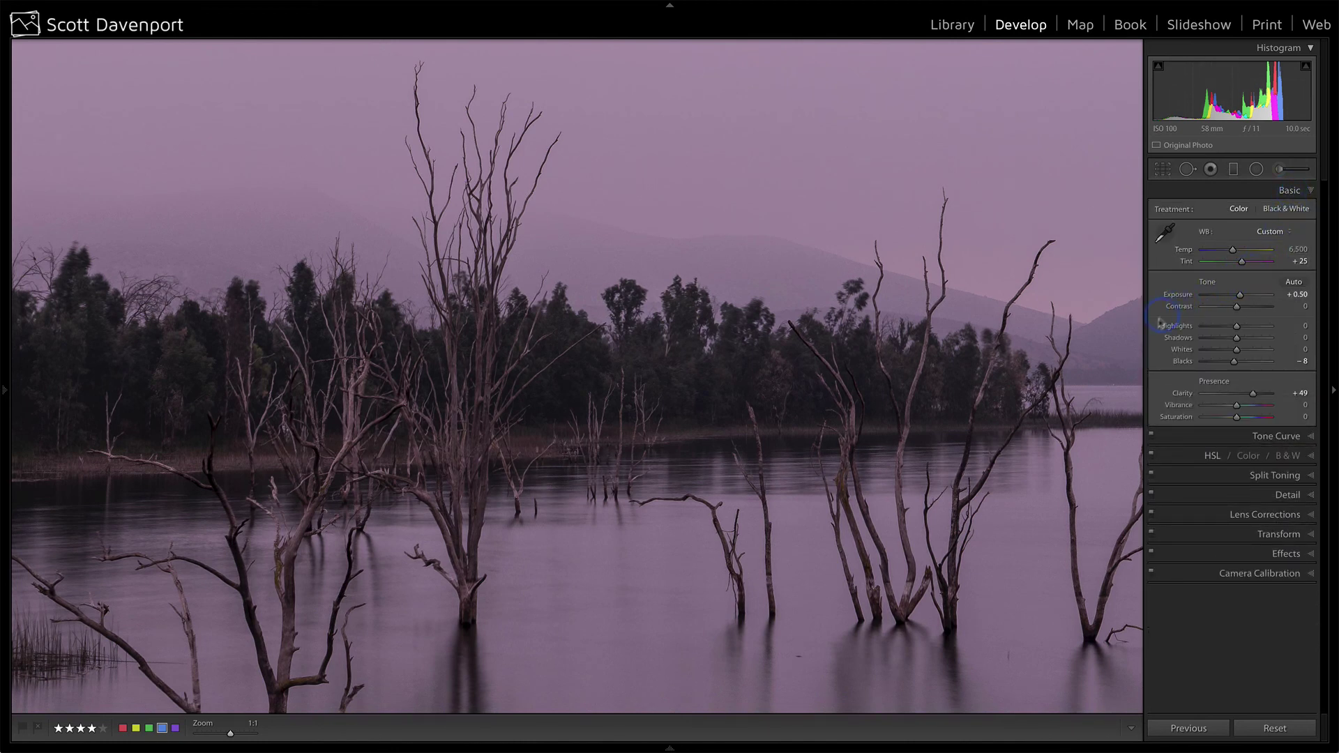
click(1233, 168)
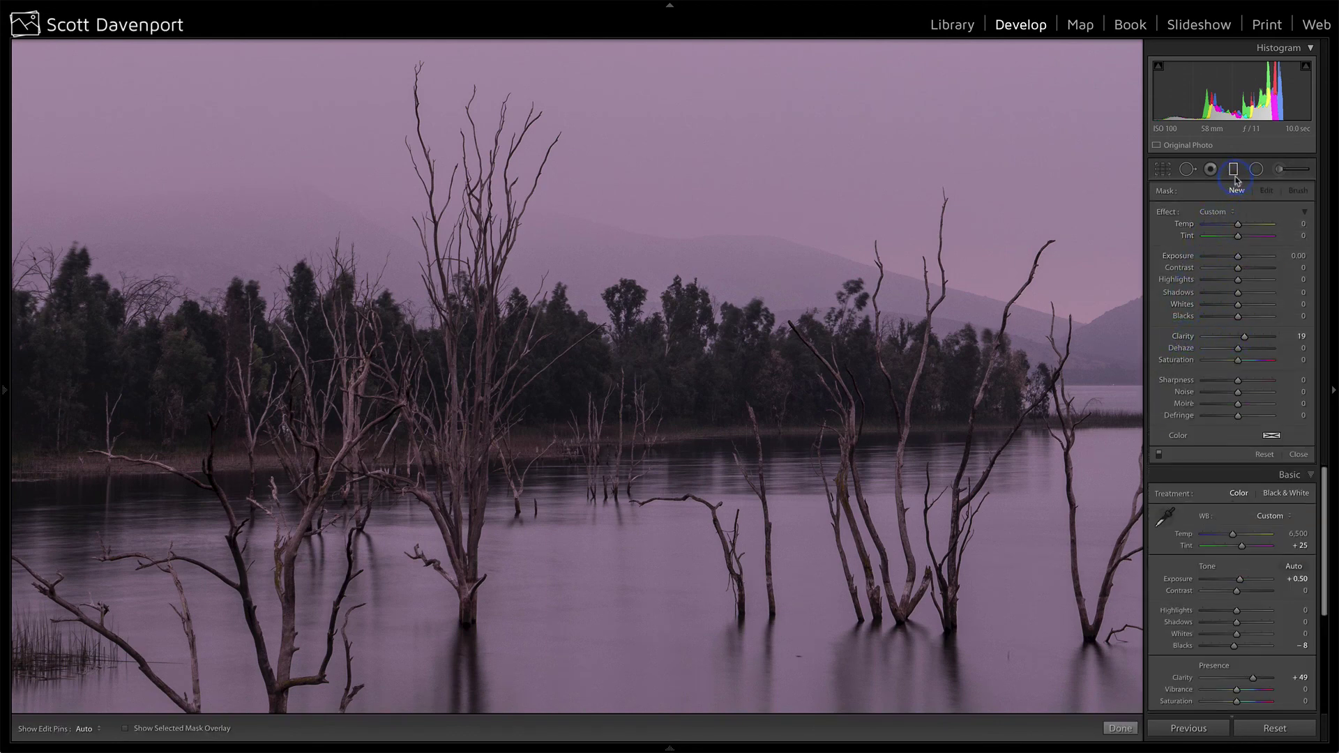
click(1285, 175)
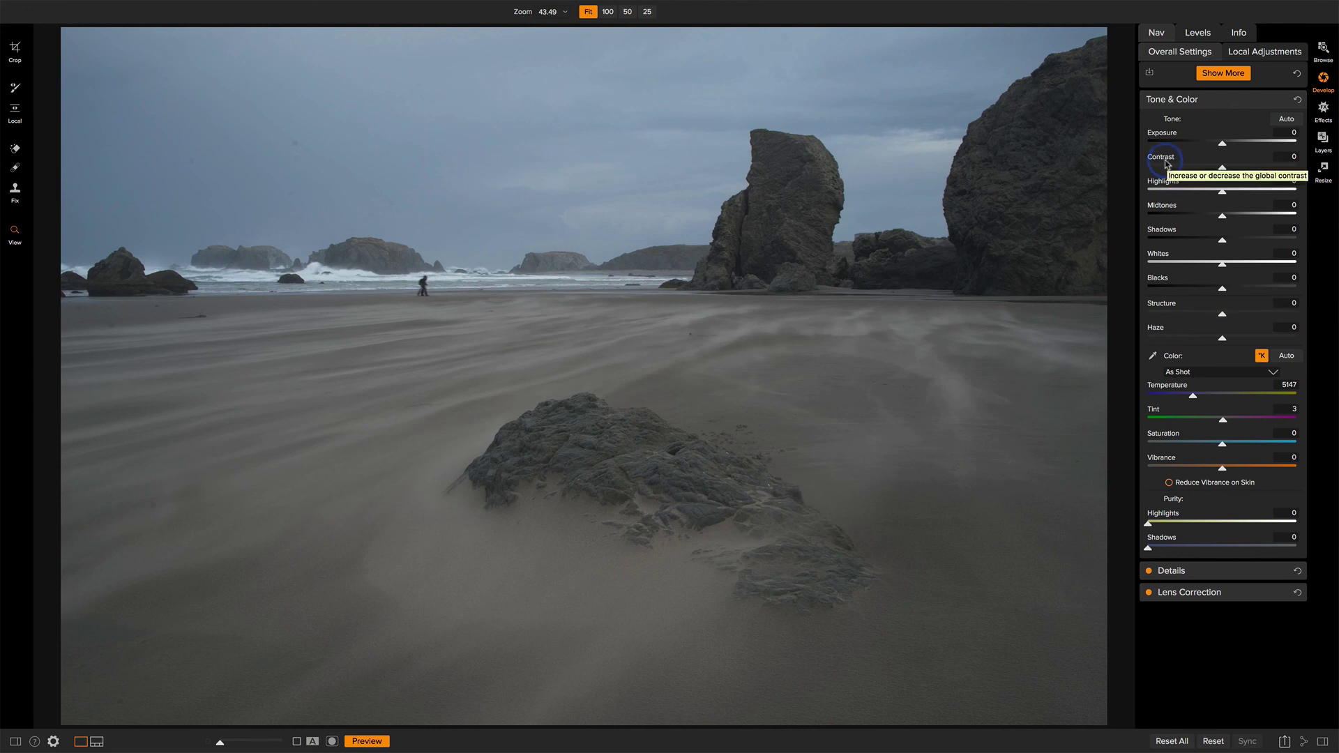
- In ON1 Photo RAW, try Contrast at 33 and Structure at 51 on the beach photo, resetting each after viewing
drag(1223, 170, 1237, 171)
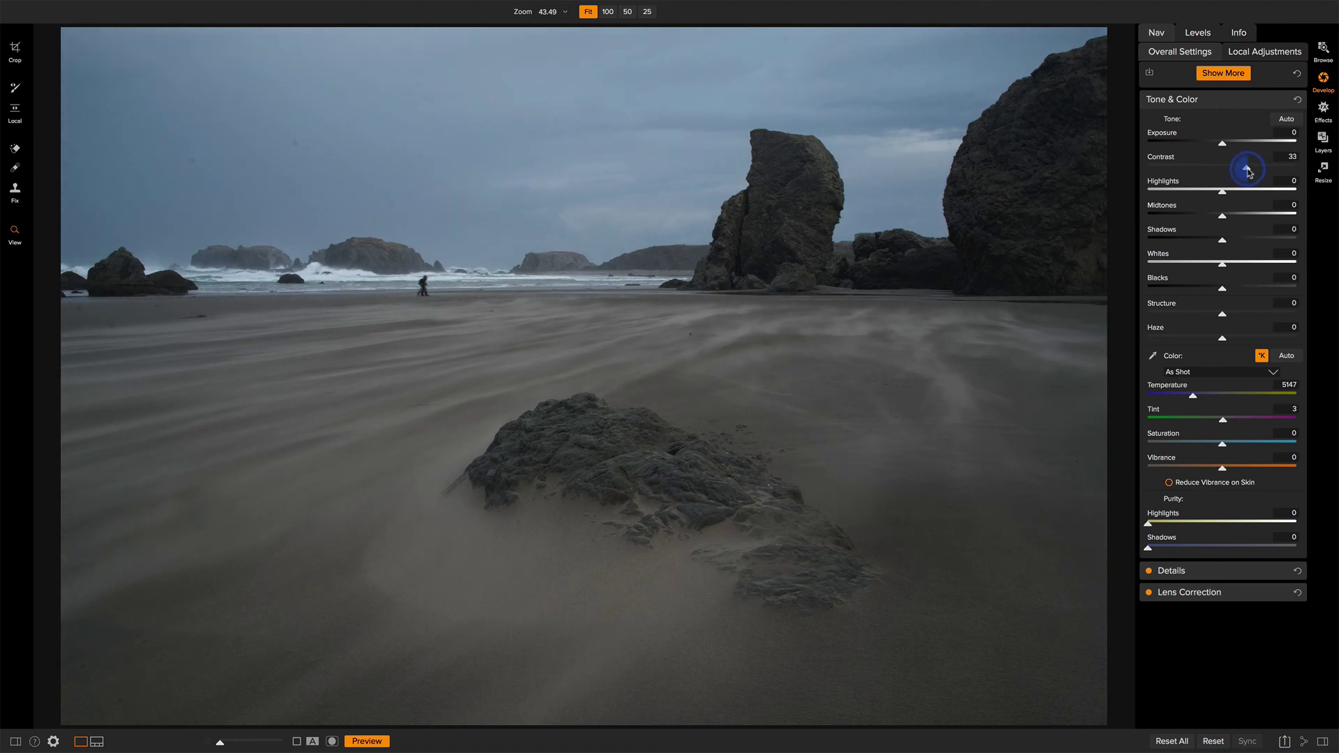
mouse_move(1249, 171)
mouse_down()
mouse_move(1269, 175)
mouse_move(1217, 173)
mouse_move(1229, 174)
mouse_up()
double_click(1163, 159)
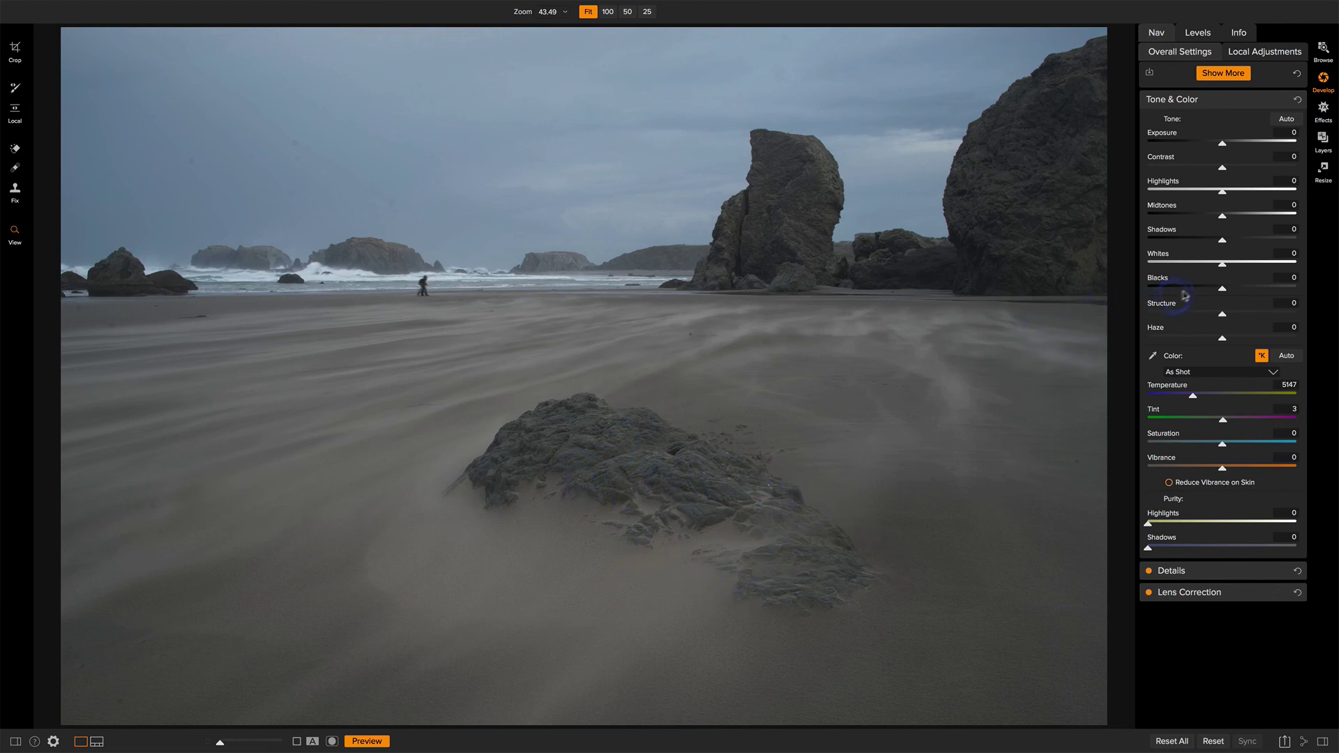
drag(1224, 319, 1260, 319)
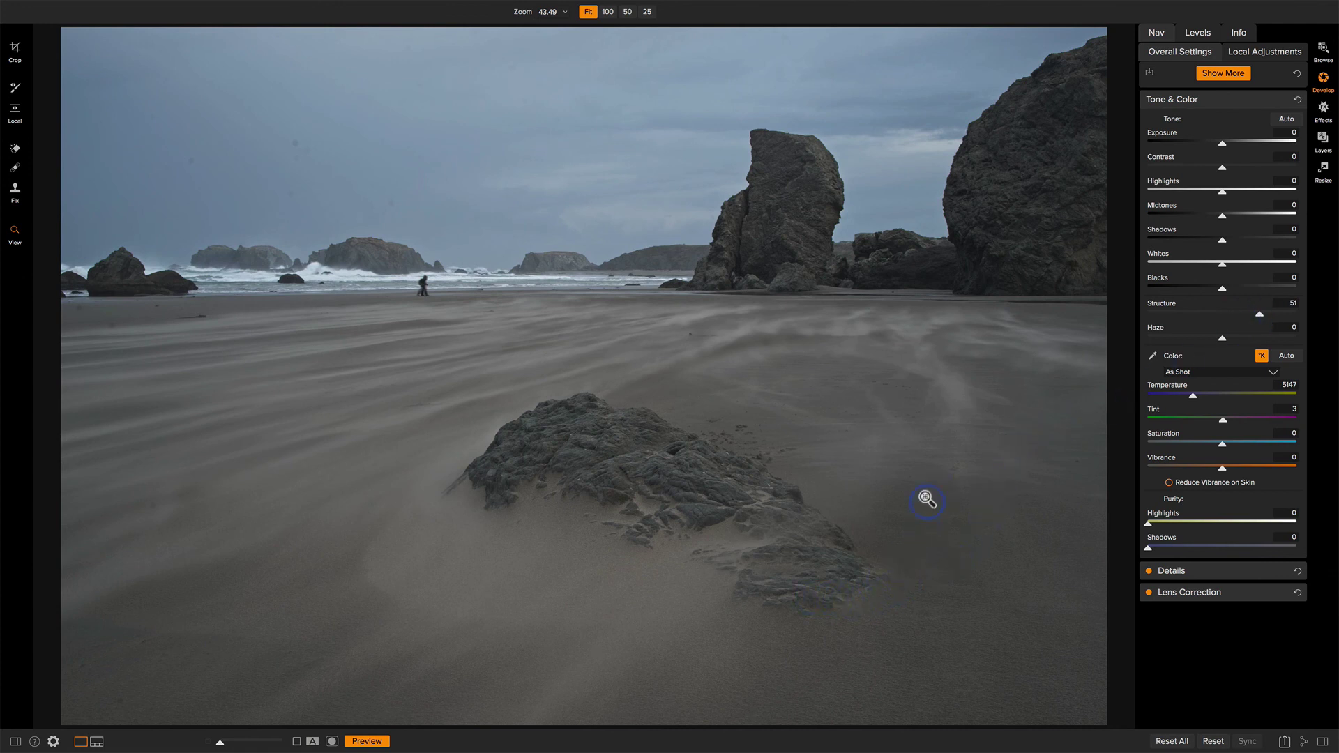
double_click(1158, 311)
- Compare Contrast at 38 with Structure at 57 on the beach photo, resetting each one
drag(1223, 167, 1248, 170)
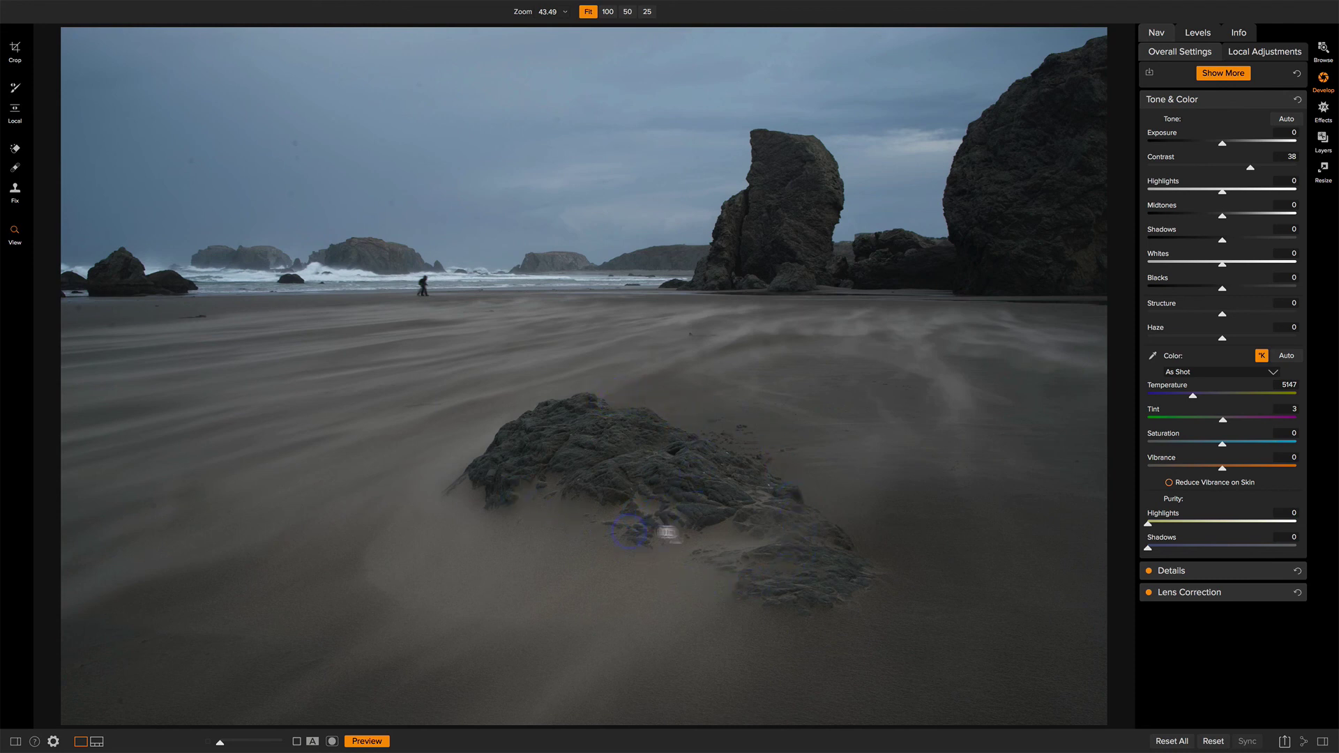
double_click(1170, 160)
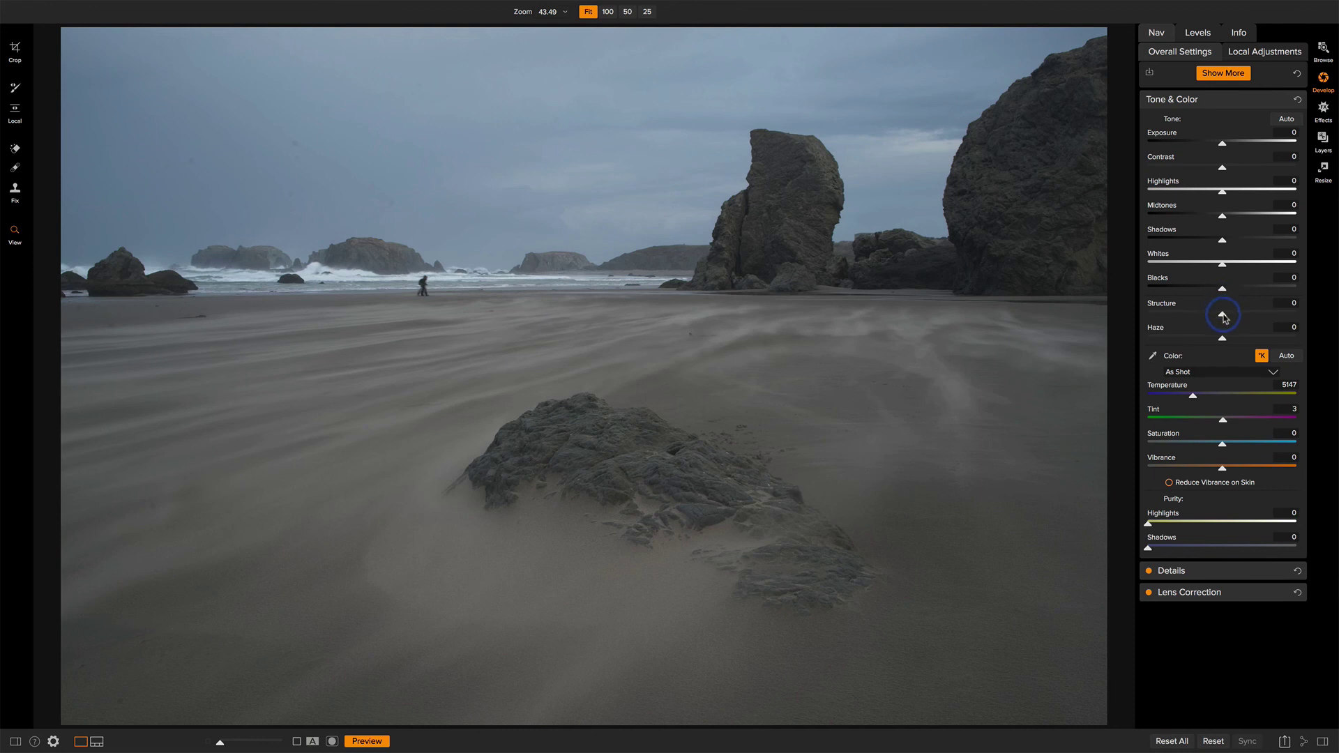
drag(1223, 317, 1266, 318)
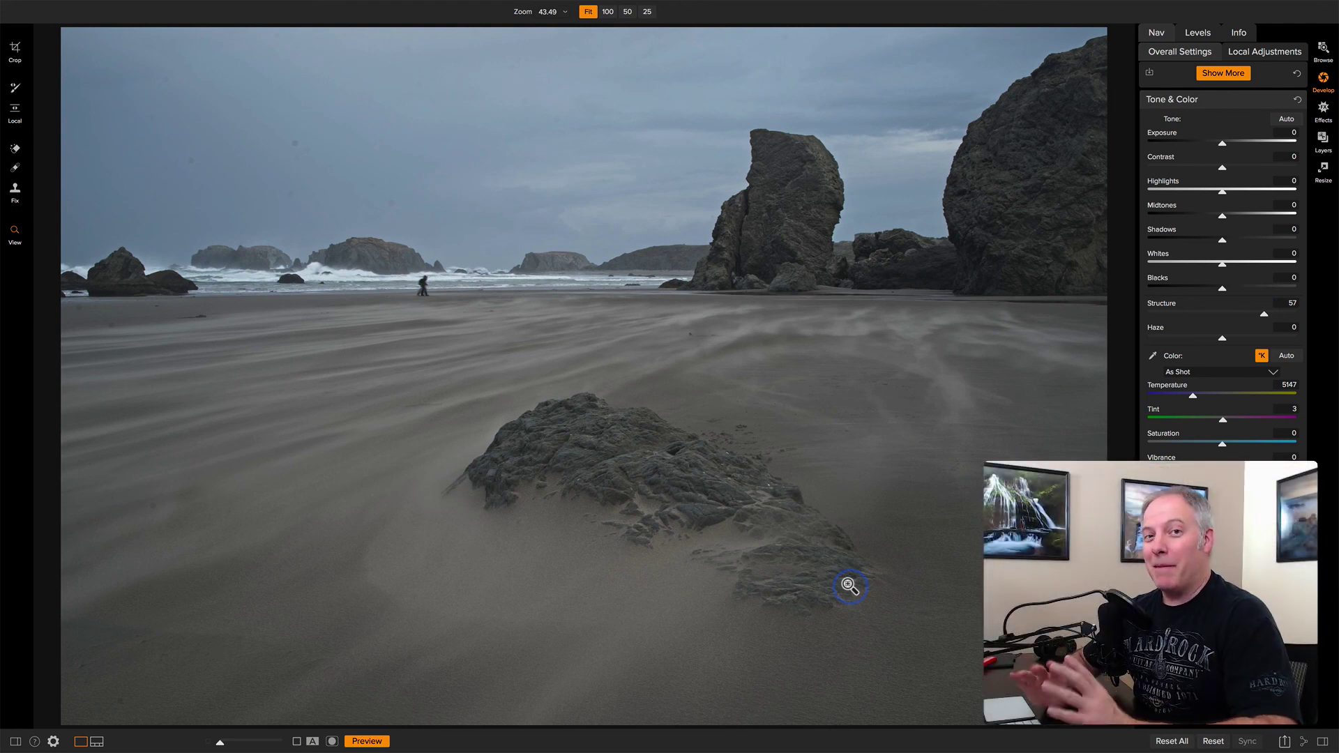
double_click(1171, 301)
- Open Effects and examine the settings of the Tone Enhancer and Dynamic Contrast filters
click(1323, 110)
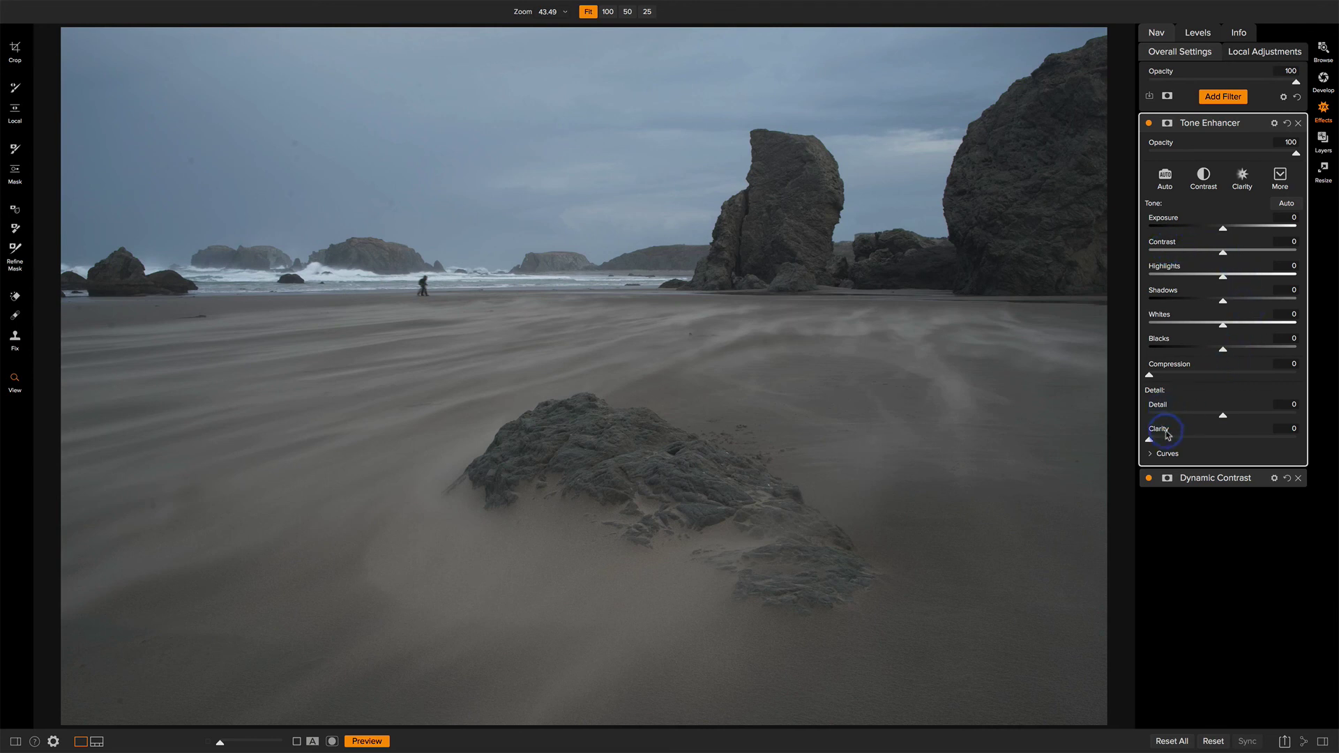
click(1199, 480)
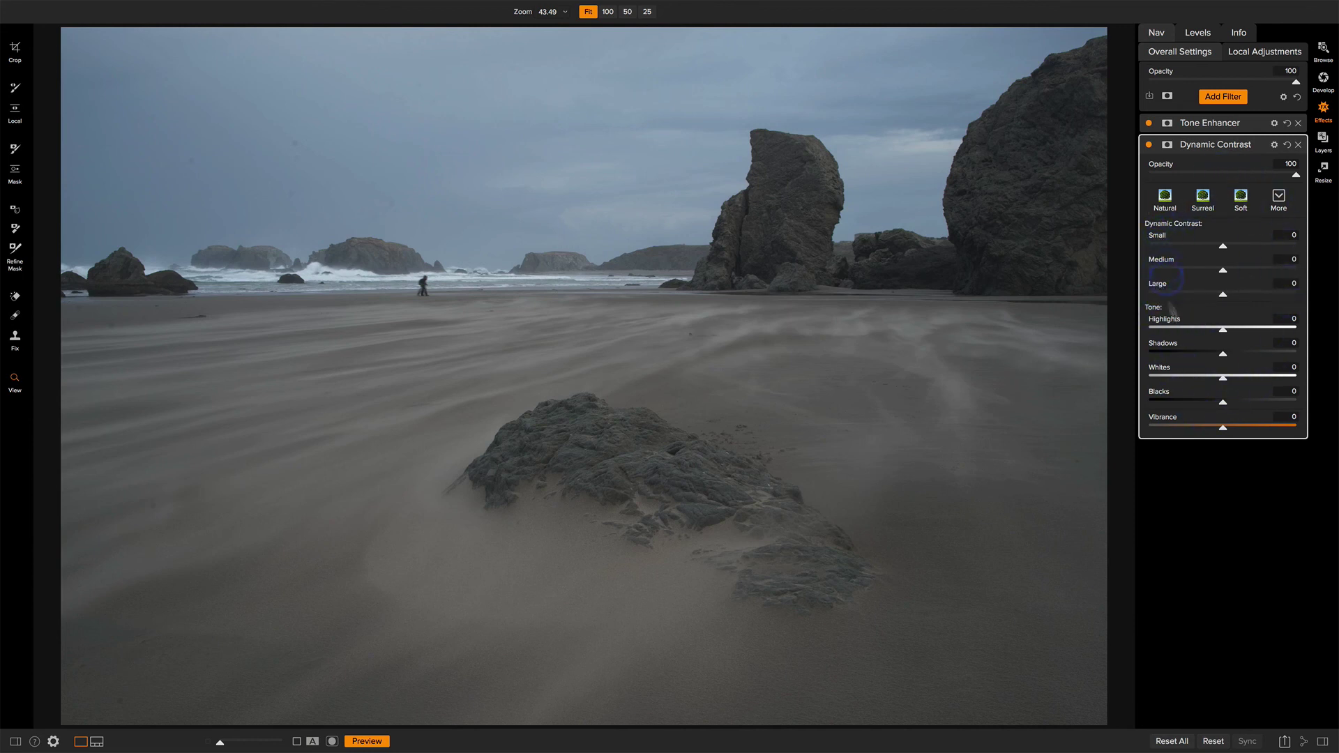
- Return to the Tone & Color settings in Develop and set Contrast to 10
click(1321, 82)
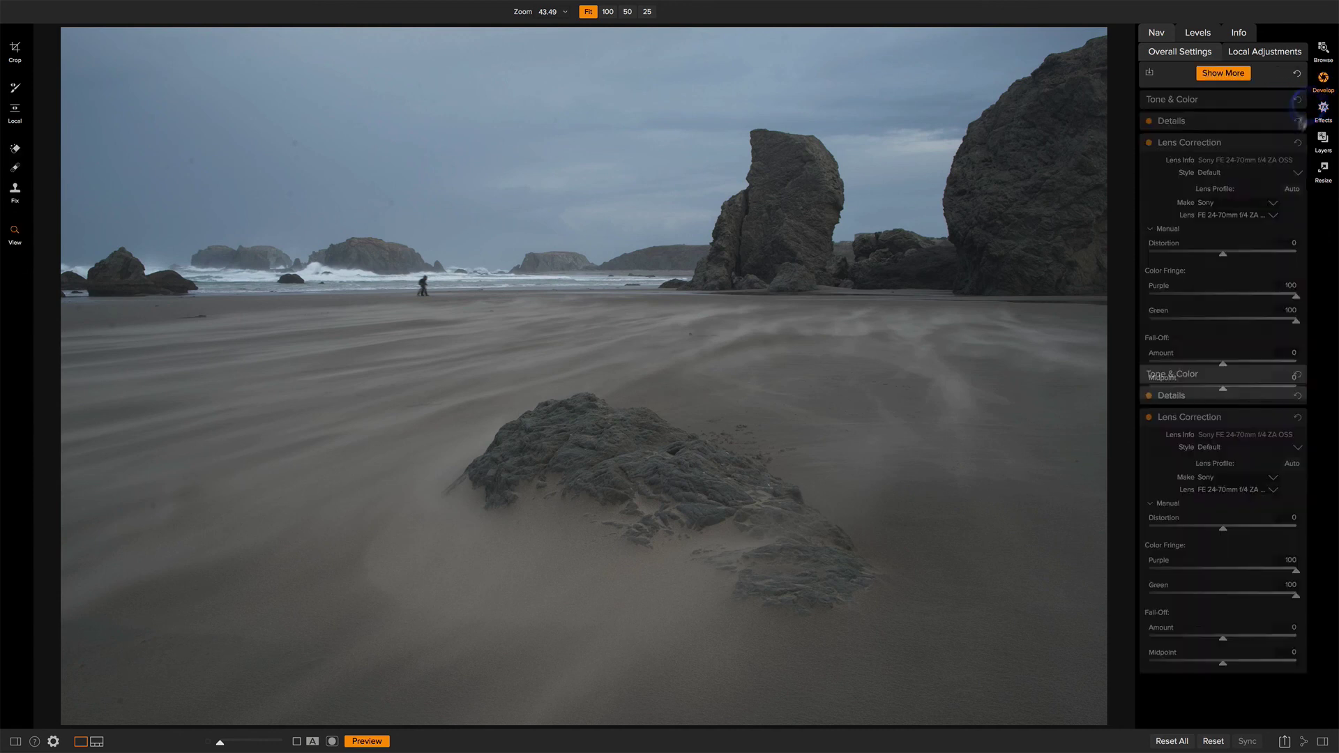
click(1212, 103)
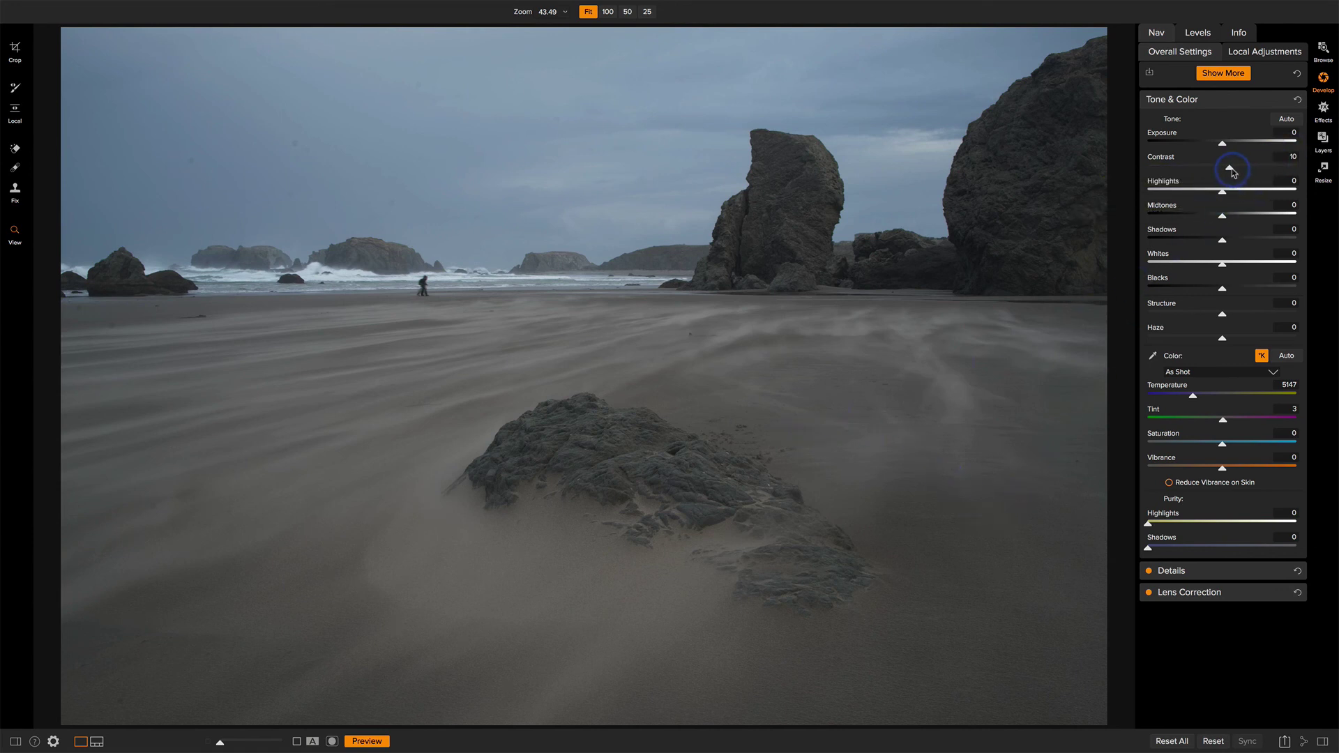
- Apply the Natural preset to the Dynamic Contrast filter in Effects and set its Small contrast to 9
click(1322, 110)
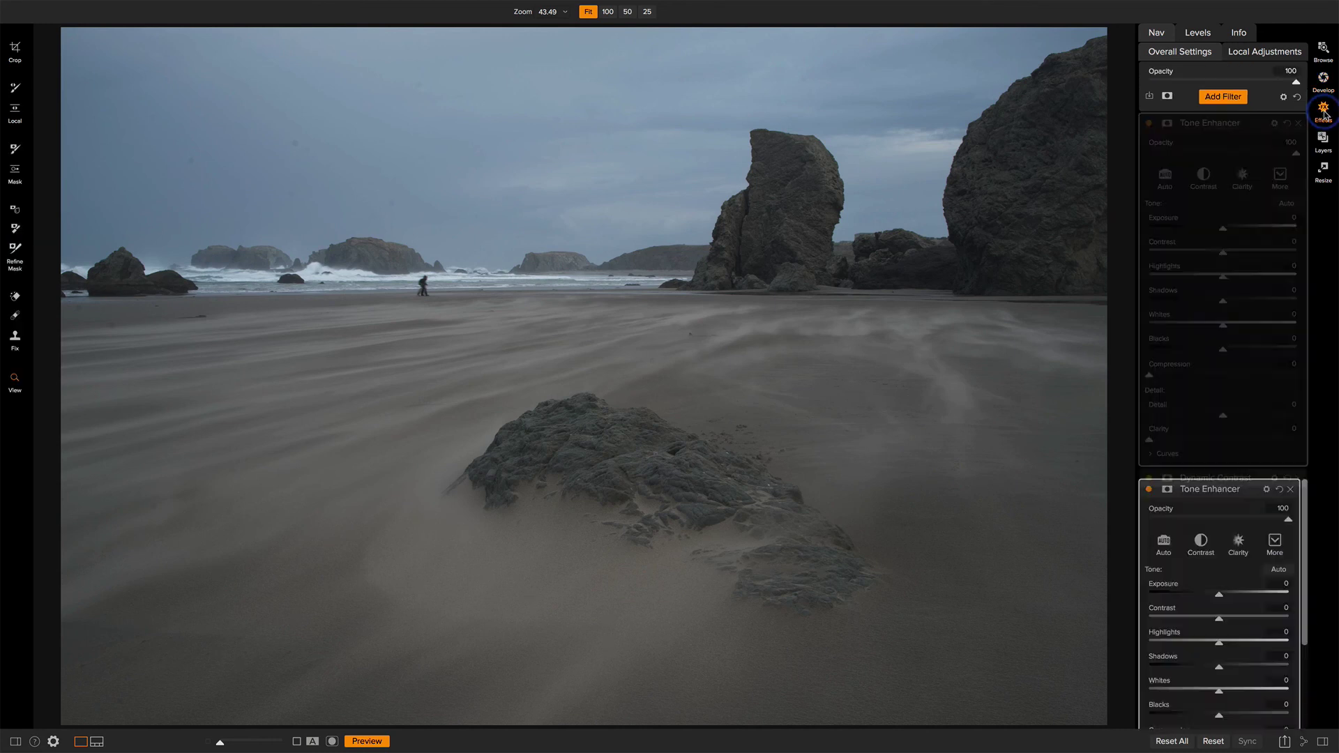
click(1210, 477)
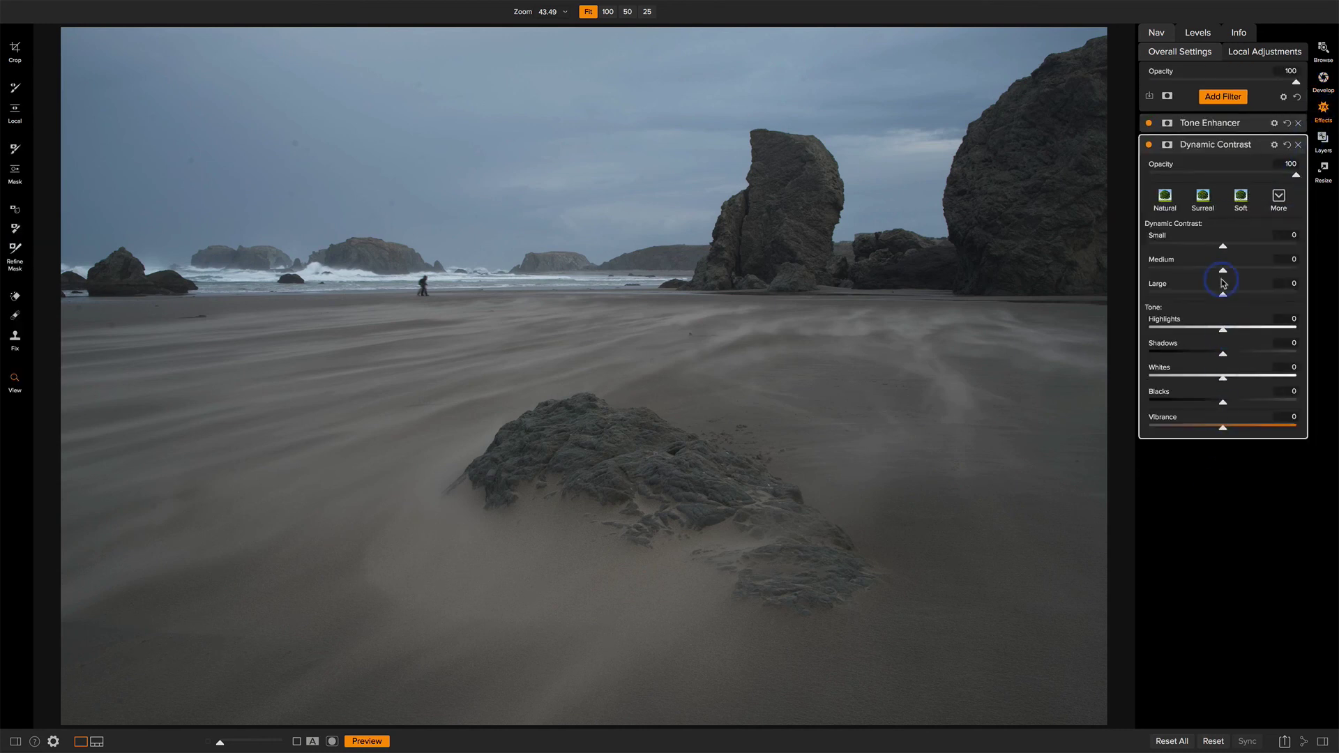
click(1166, 198)
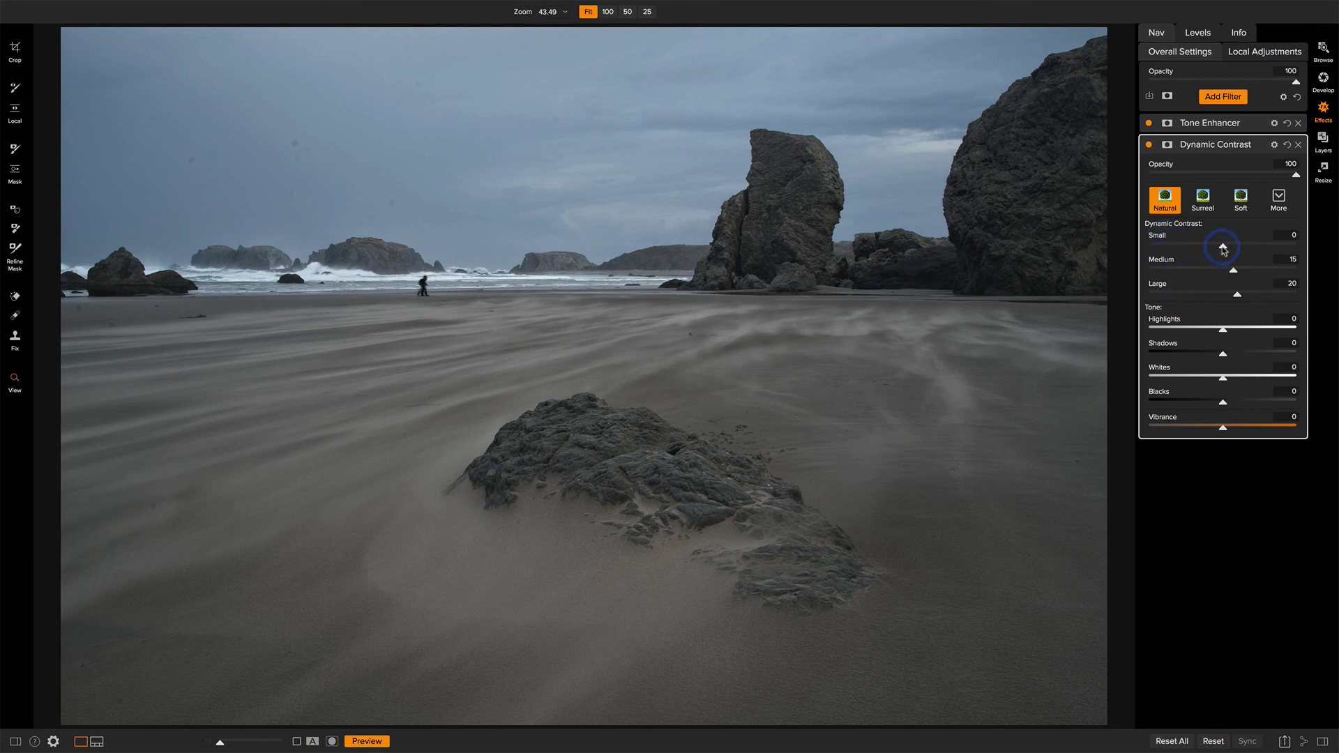
mouse_move(1222, 248)
mouse_down()
mouse_move(1250, 249)
mouse_move(1229, 249)
mouse_up()
mouse_move(1237, 295)
mouse_down()
mouse_move(1267, 296)
mouse_move(1246, 296)
mouse_up()
- Look at the Dynamic Contrast filter's mask options, and return to Tone & Color in Develop to review its controls
mouse_move(1230, 152)
click(1167, 144)
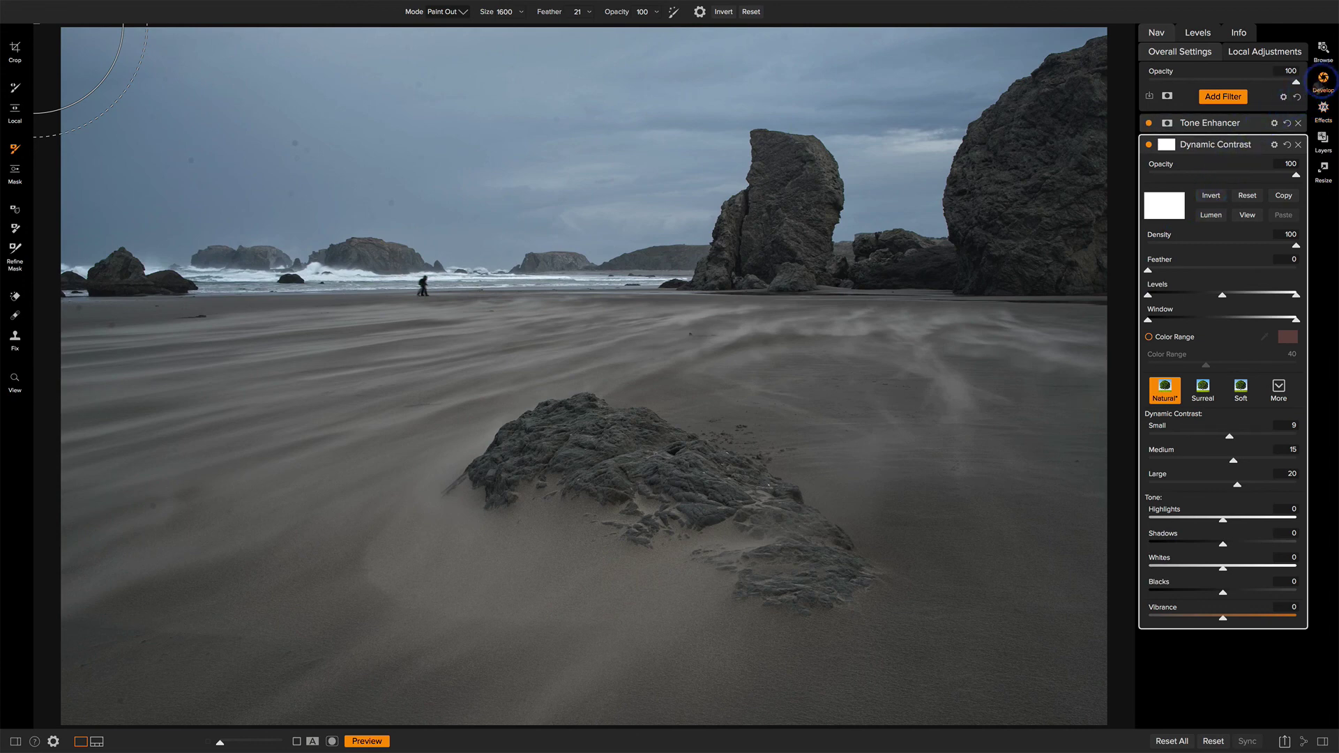
click(1323, 81)
click(1201, 101)
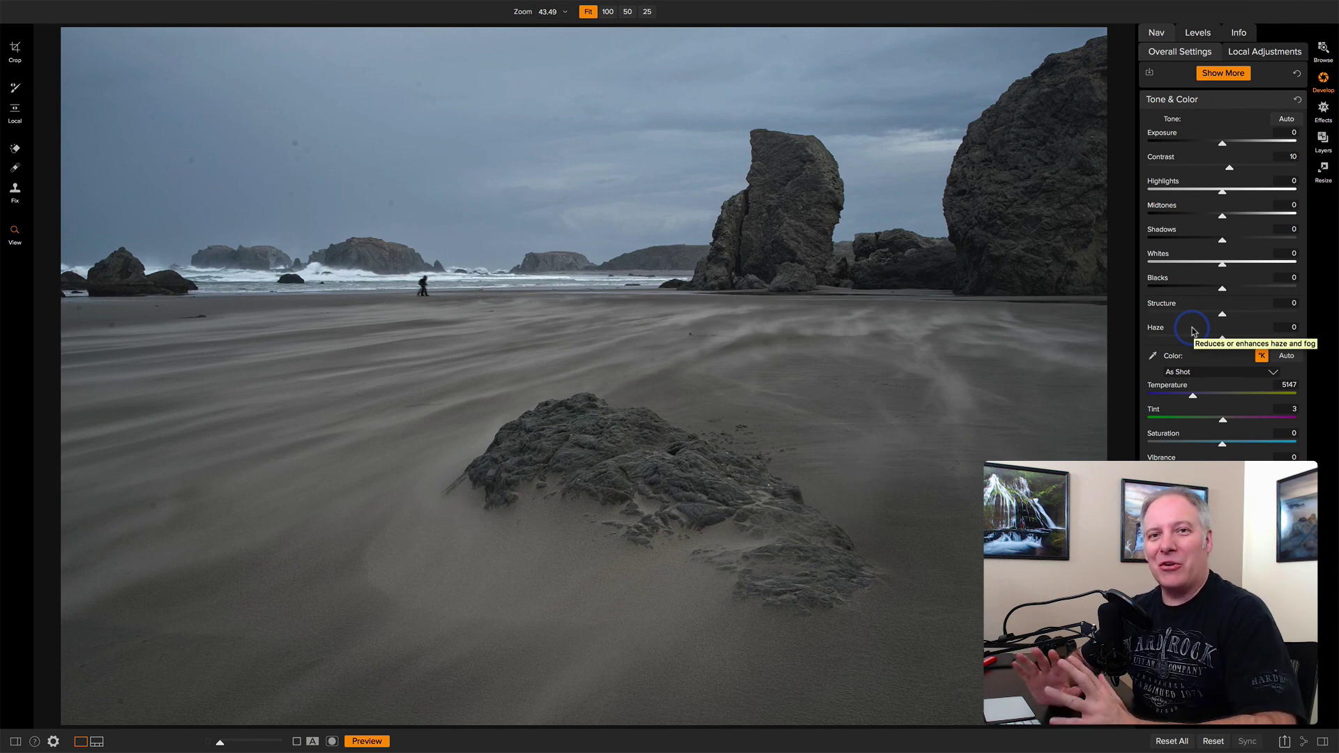
- Try raising Detail in the Tone Enhancer filter in Effects
click(1322, 110)
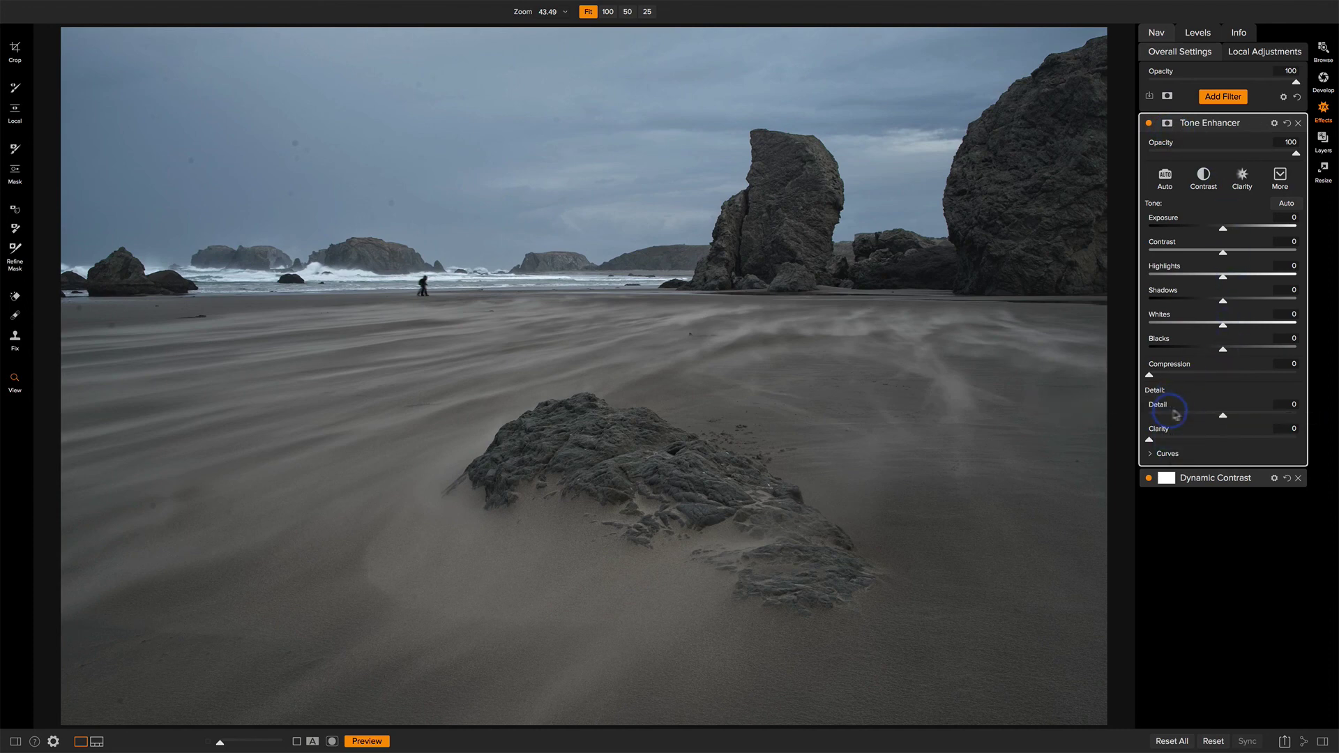
click(1222, 418)
drag(1222, 415, 1254, 416)
drag(1250, 417, 1247, 415)
- Try the Tone Enhancer's Clarity at 40 and 89, and return it to 0
drag(1149, 441, 1208, 440)
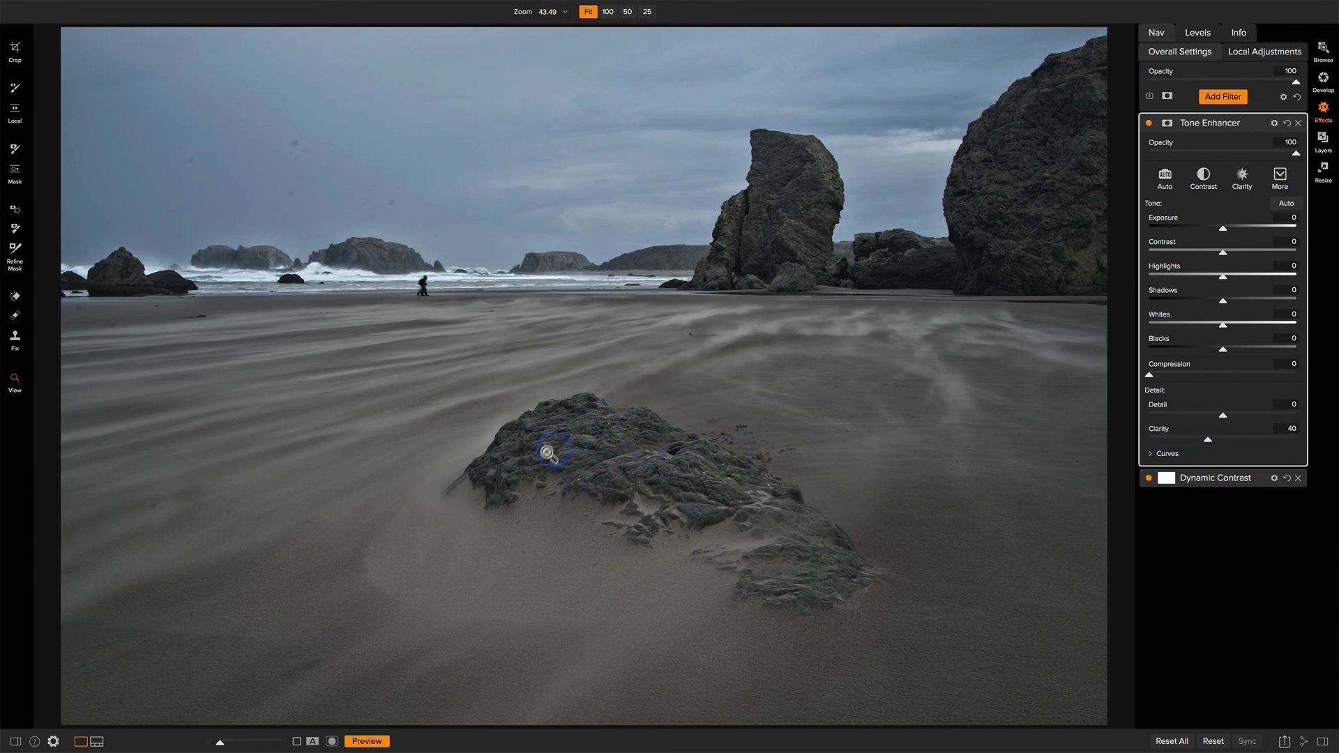
drag(1208, 440, 1283, 450)
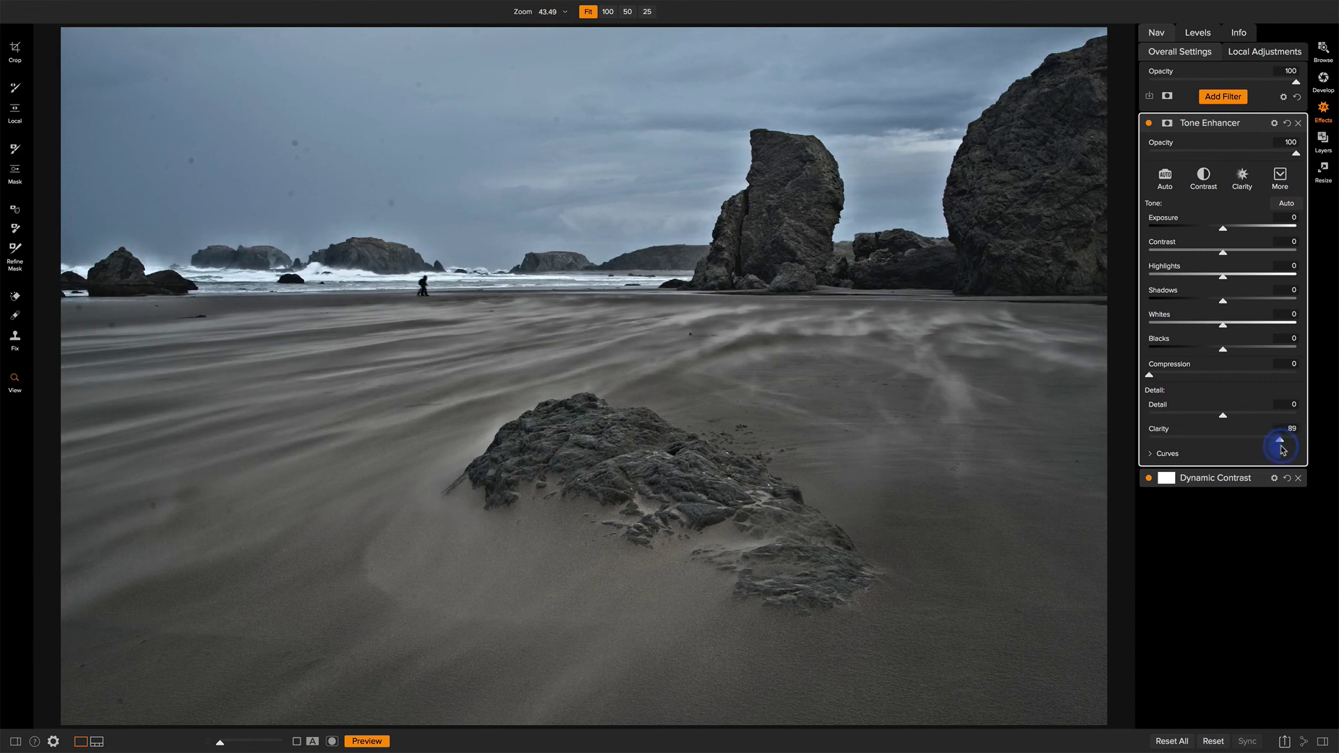
drag(1282, 449, 1144, 442)
- Set the Tone Enhancer's Detail to -1 and open the Local Adjustments to examine the Structure setting
drag(1216, 422, 1224, 420)
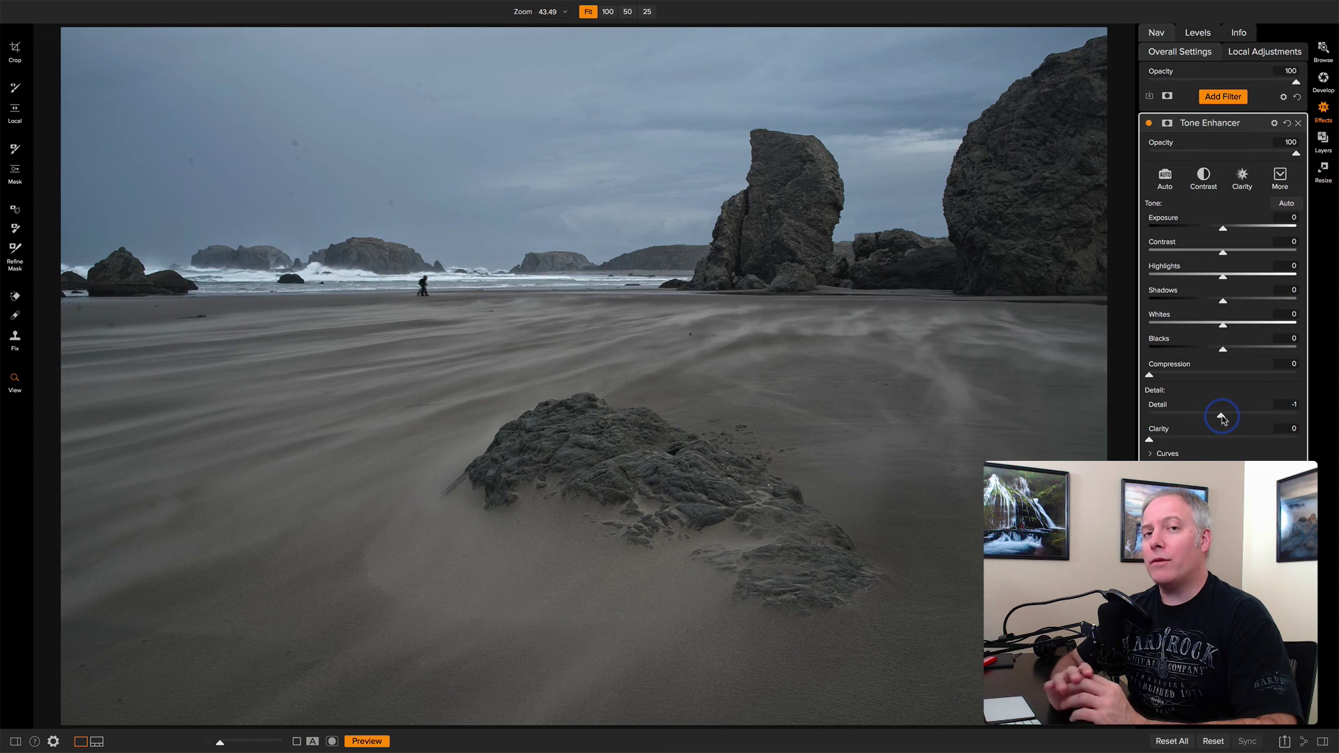
click(1250, 63)
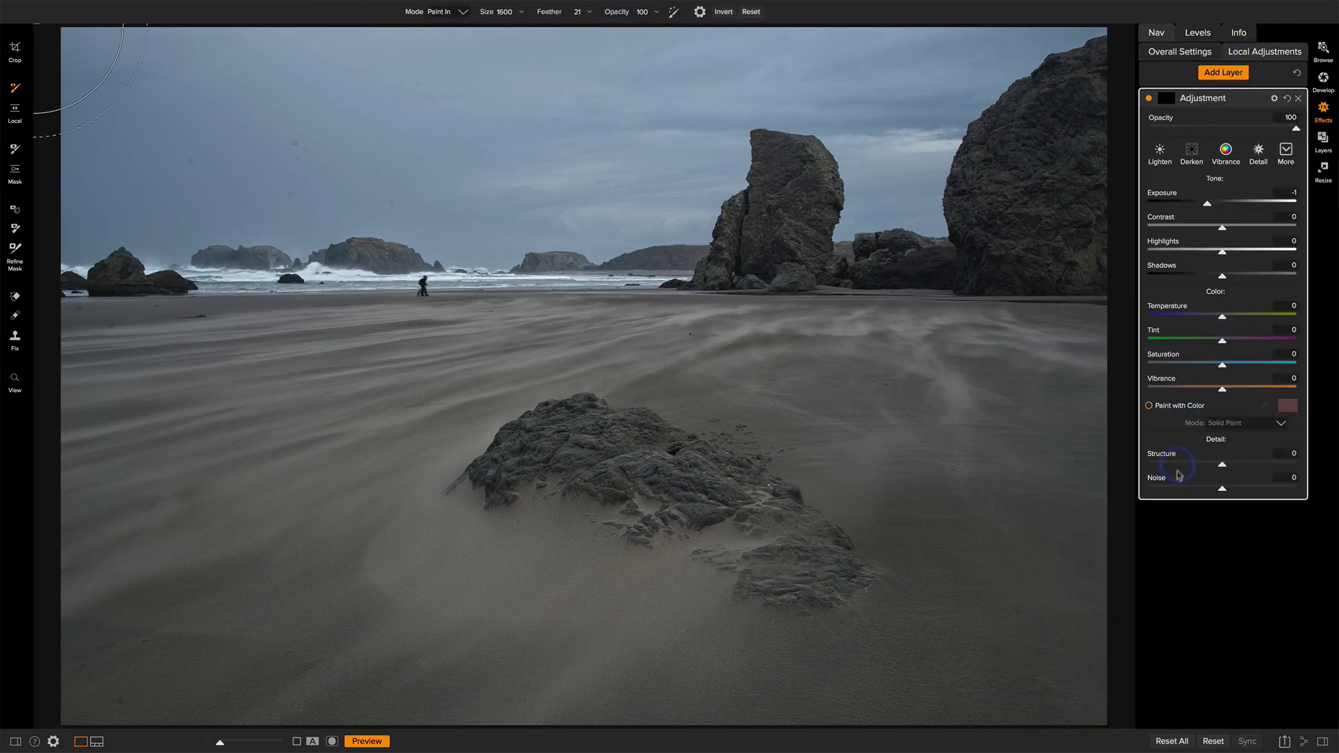